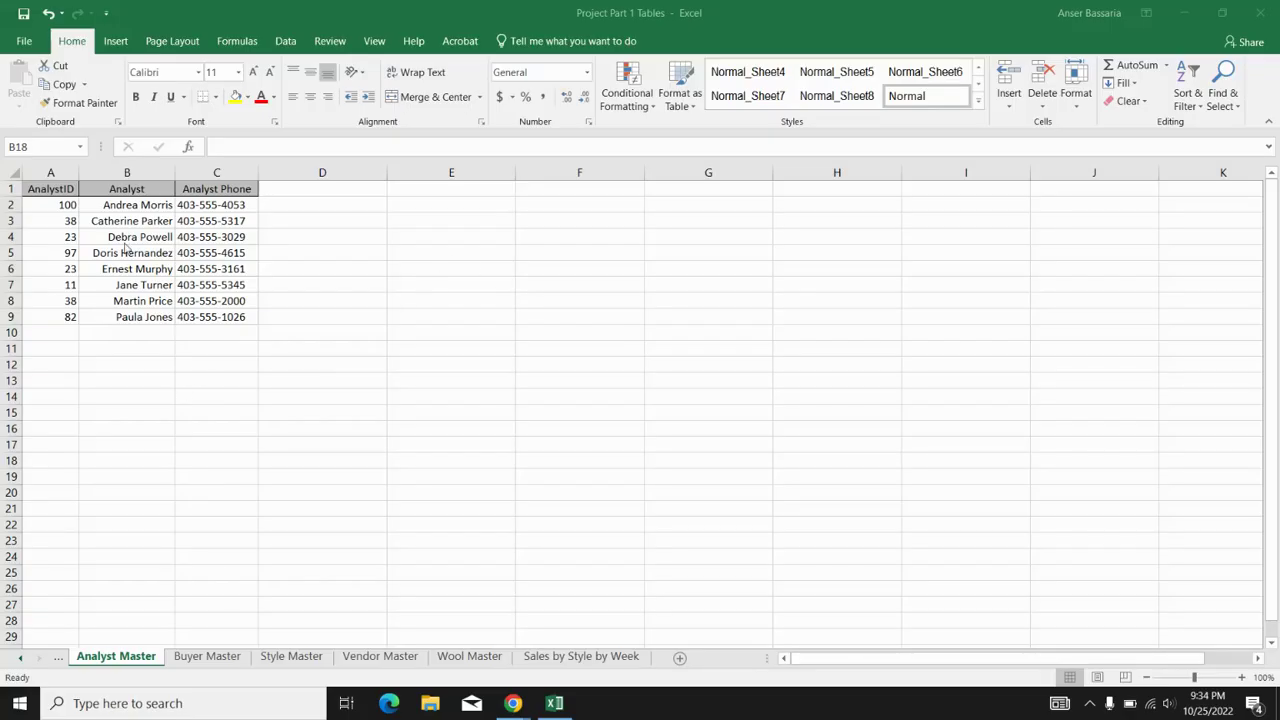
- Inspect row 3's AnalystID and analyst name values and the empty column E
{"action": "left_click", "coordinate": [49, 219]}
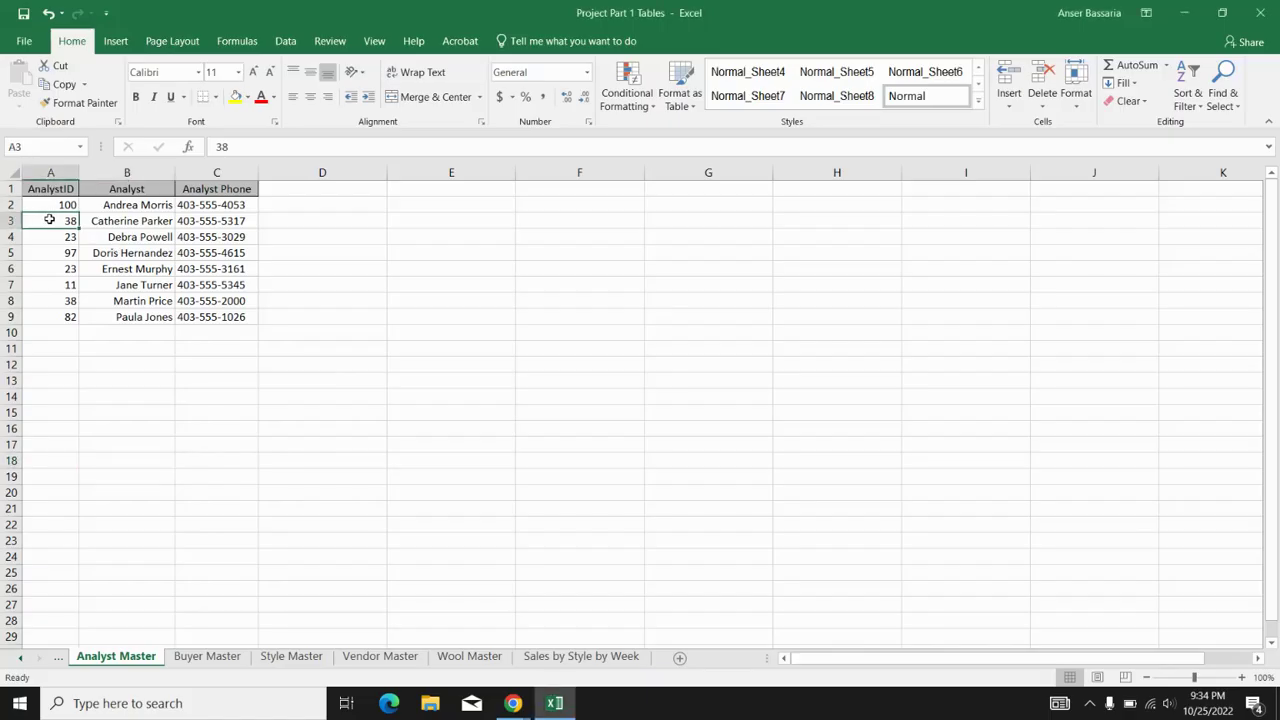
{"action": "key", "text": "Tab"}
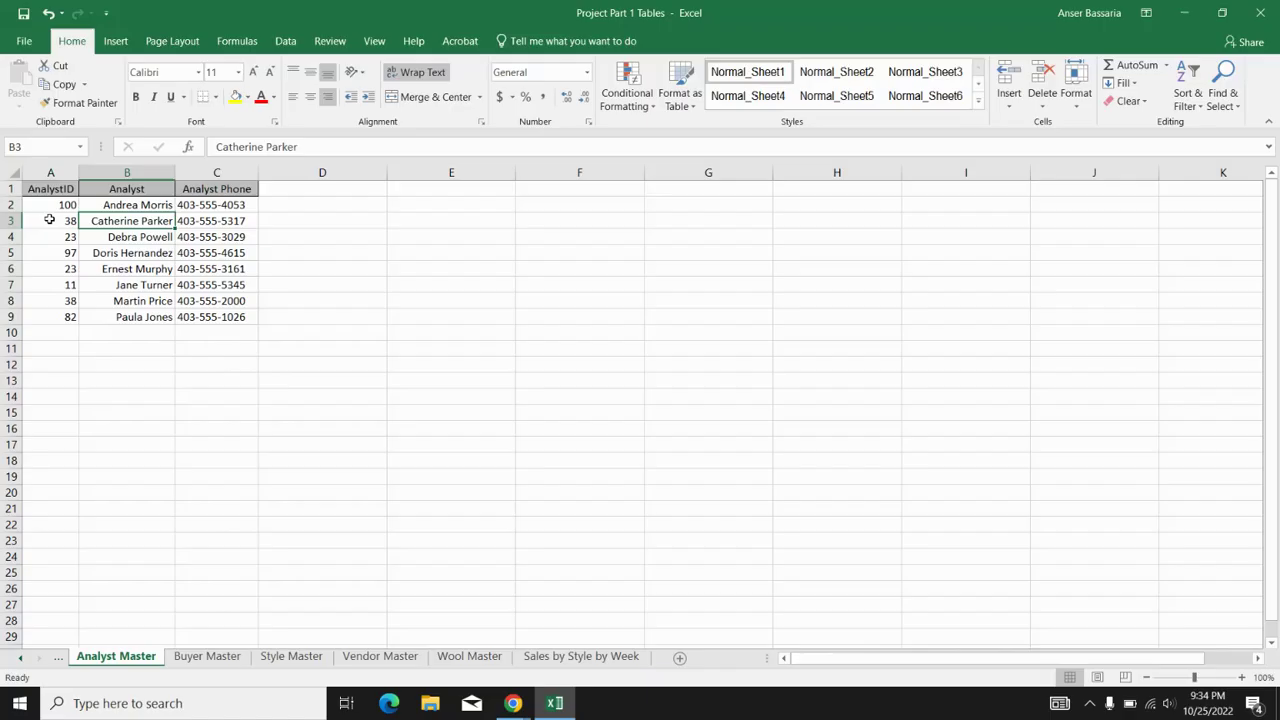
{"action": "left_click", "coordinate": [49, 219]}
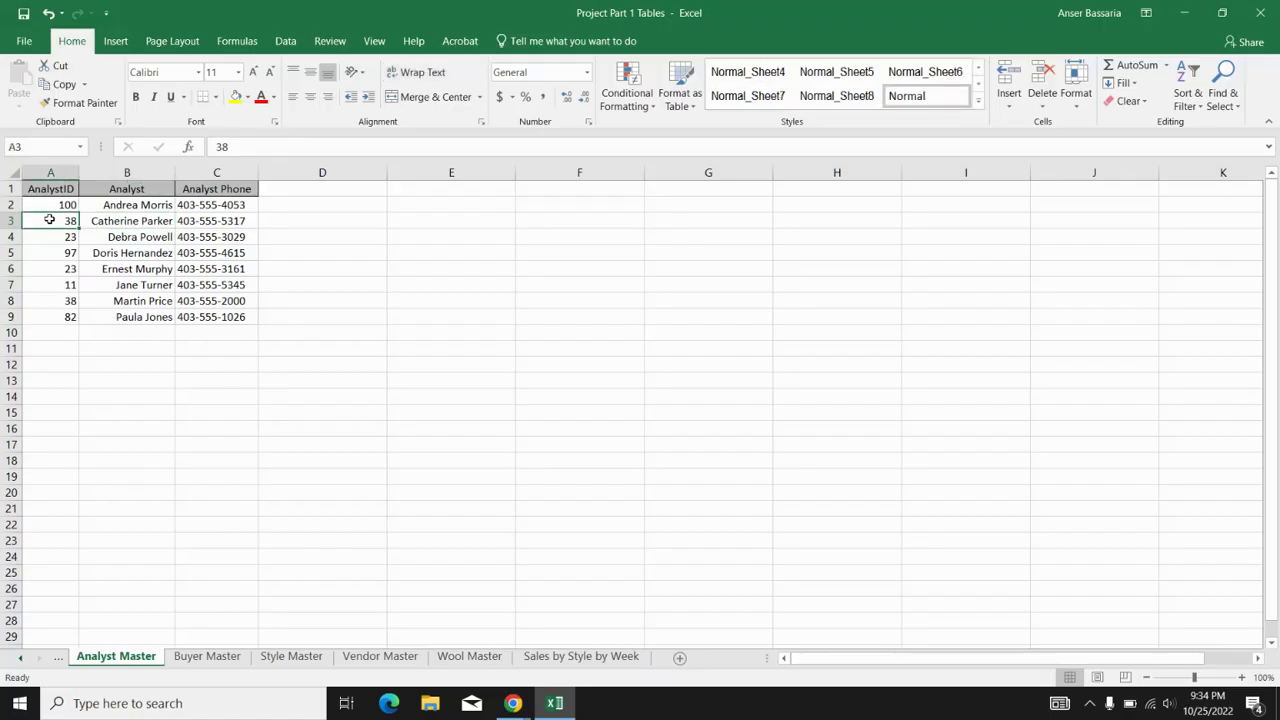
{"action": "key", "text": "Tab"}
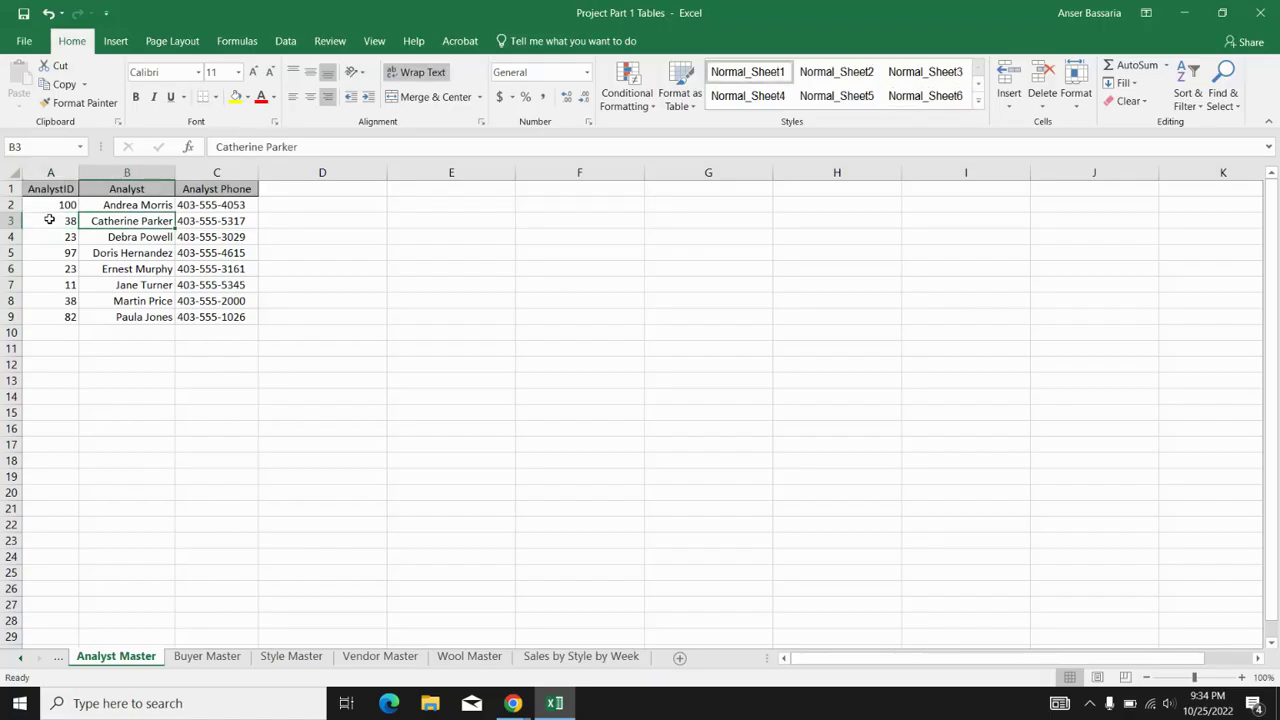
{"action": "left_click", "coordinate": [49, 219]}
{"action": "key", "text": "Down"}
{"action": "key", "text": "Down"}
{"action": "key", "text": "Down"}
{"action": "key", "text": "Down"}
{"action": "key", "text": "Down"}
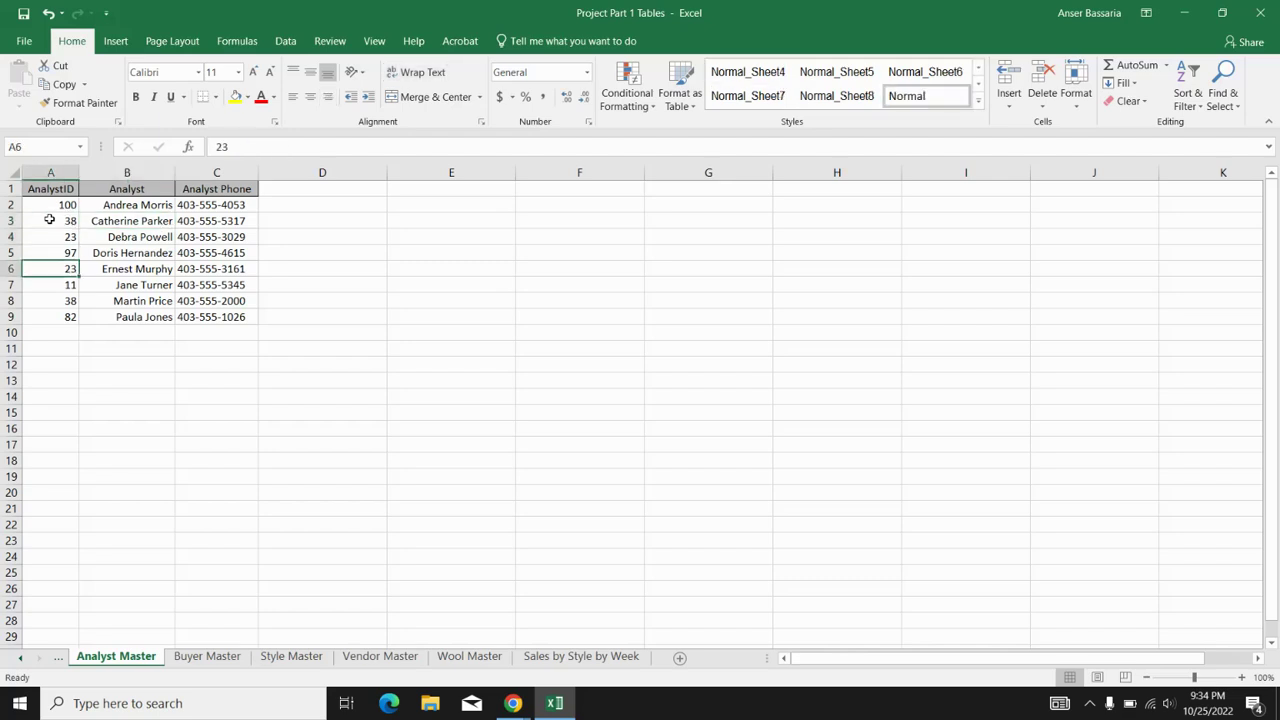
{"action": "key", "text": "Right"}
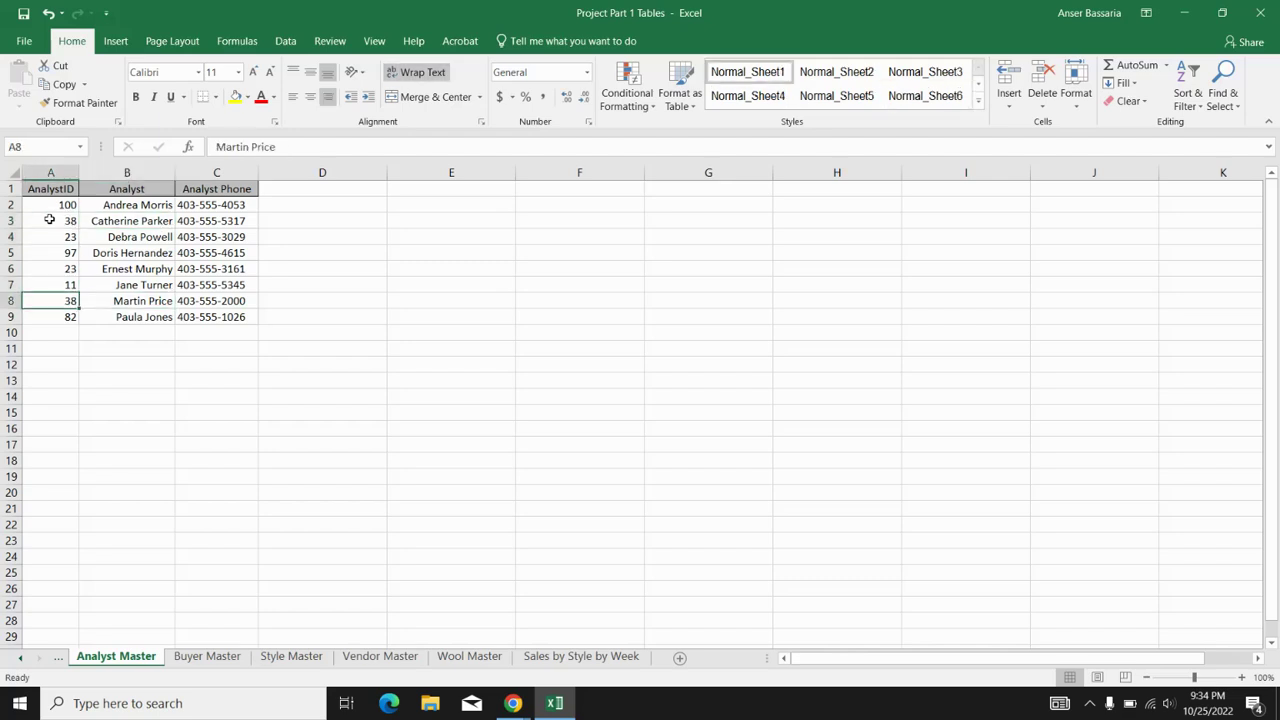
{"action": "key", "text": "Left"}
{"action": "key", "text": "Up"}
{"action": "key", "text": "Up"}
{"action": "key", "text": "Up"}
{"action": "key", "text": "Up"}
{"action": "key", "text": "Up"}
{"action": "key", "text": "Right"}
{"action": "key", "text": "Right"}
{"action": "key", "text": "Right"}
{"action": "key", "text": "Right"}
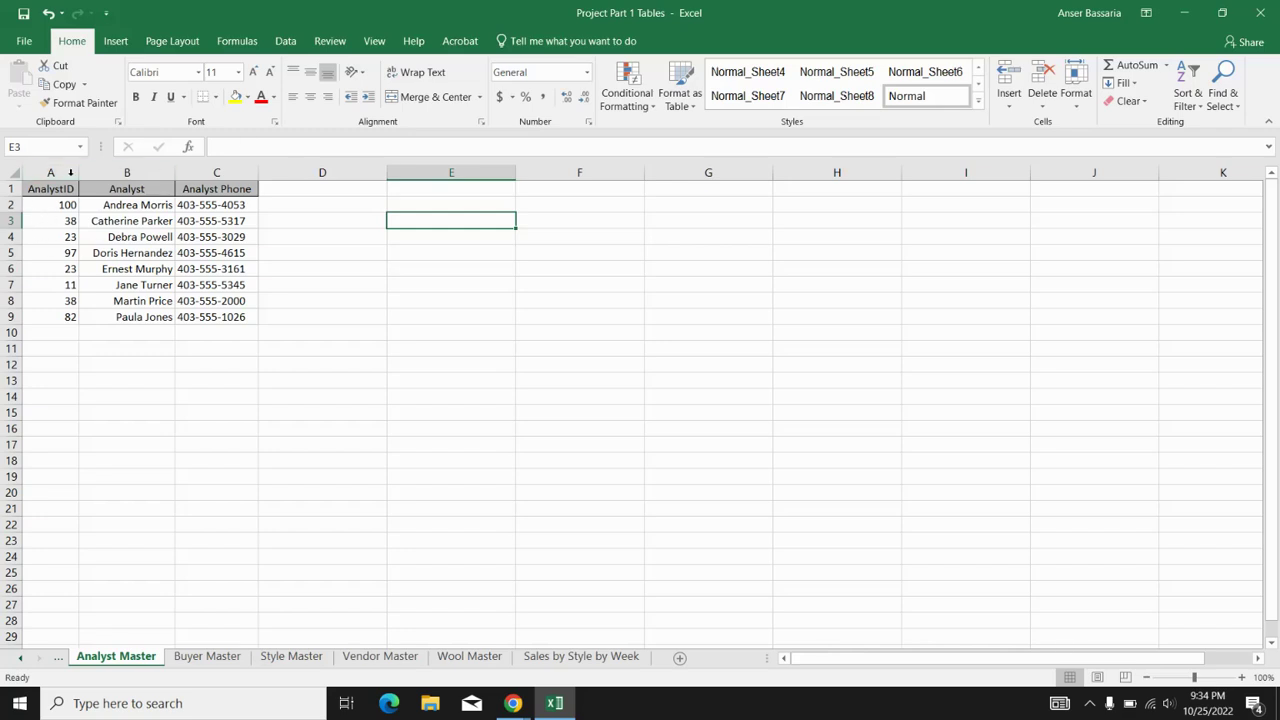
{"action": "left_click", "coordinate": [45, 217]}
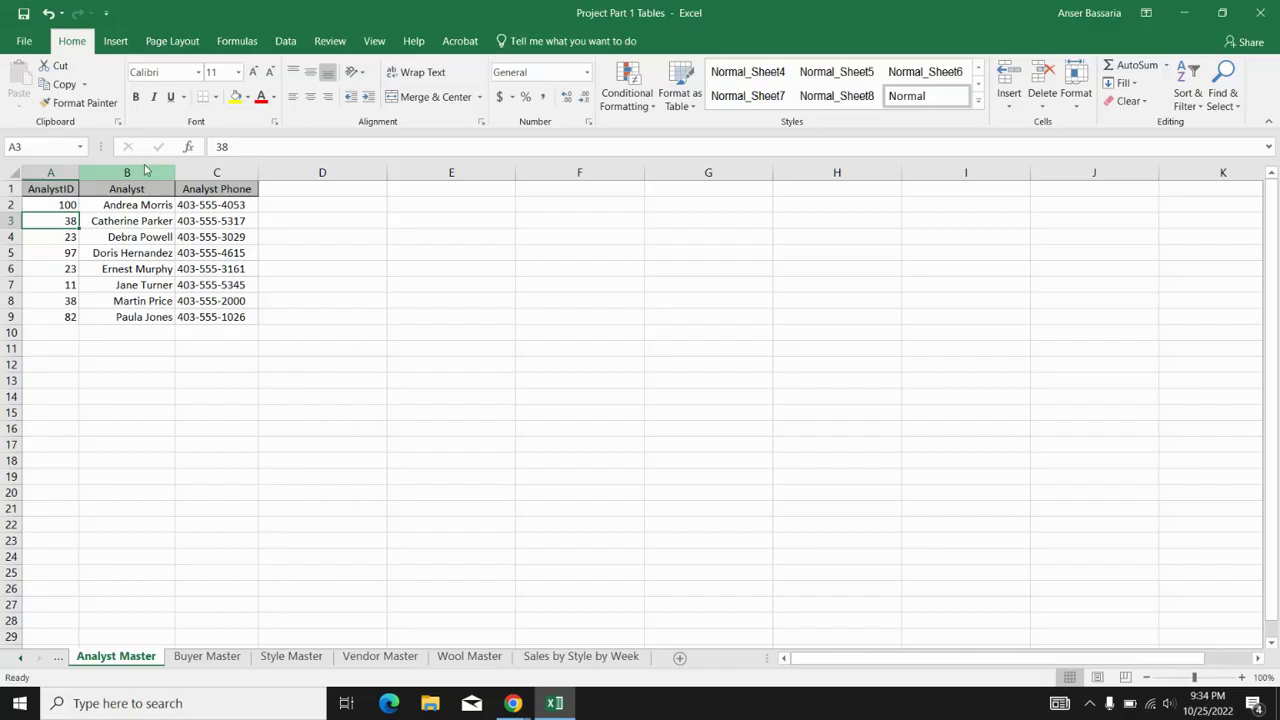
{"action": "left_click", "coordinate": [110, 221]}
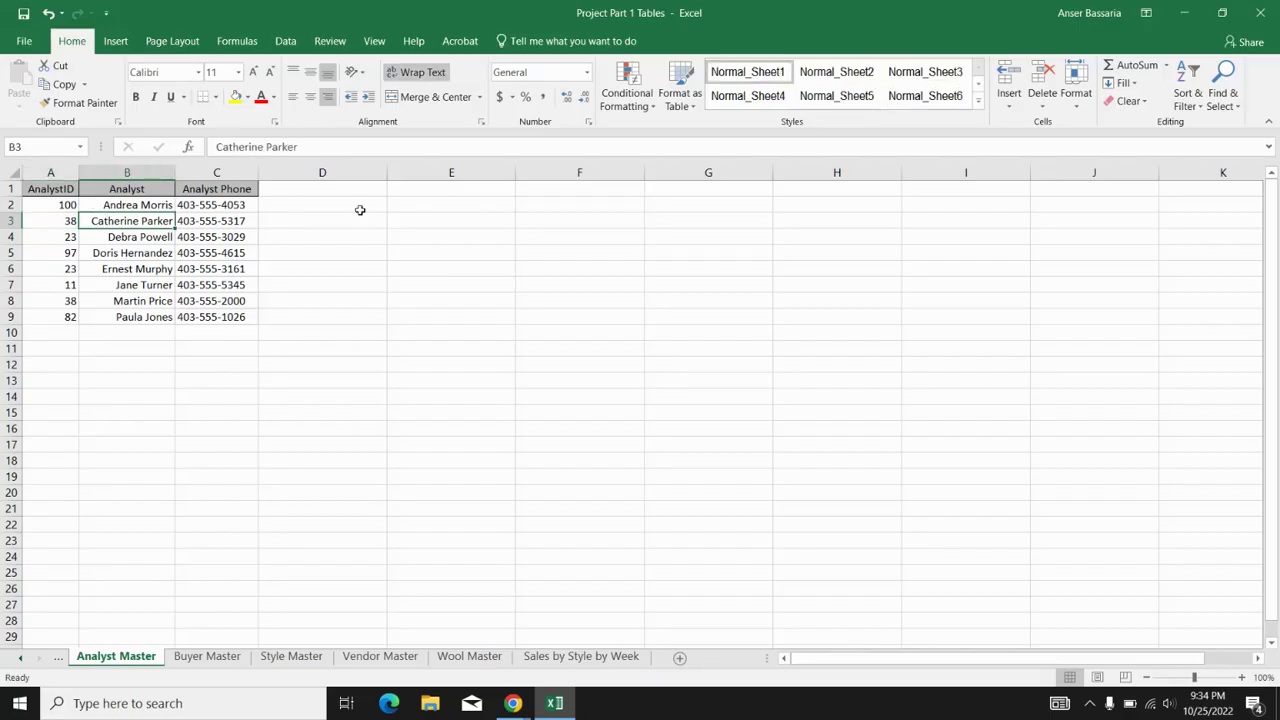
{"action": "left_click", "coordinate": [446, 219]}
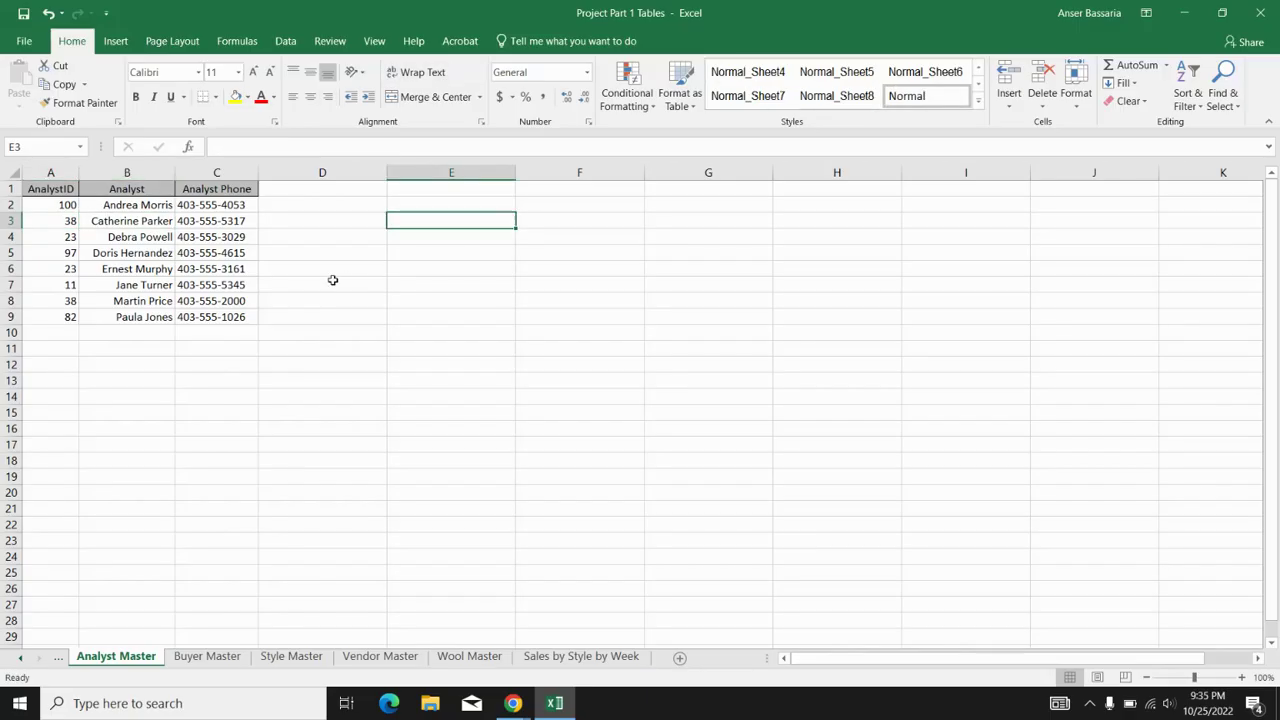
- Insert a blank column before AnalystID and enter =CONCAT(B2,C2) in A2
{"action": "left_click", "coordinate": [70, 173]}
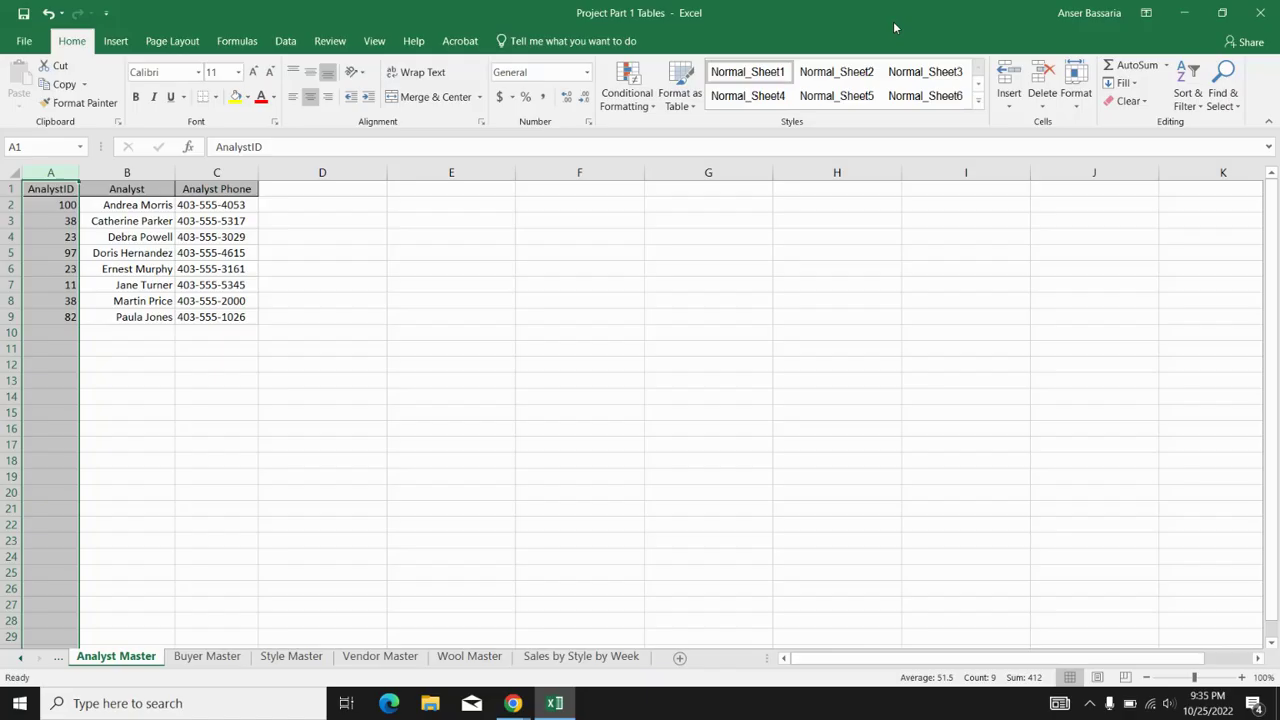
{"action": "left_click", "coordinate": [1008, 75]}
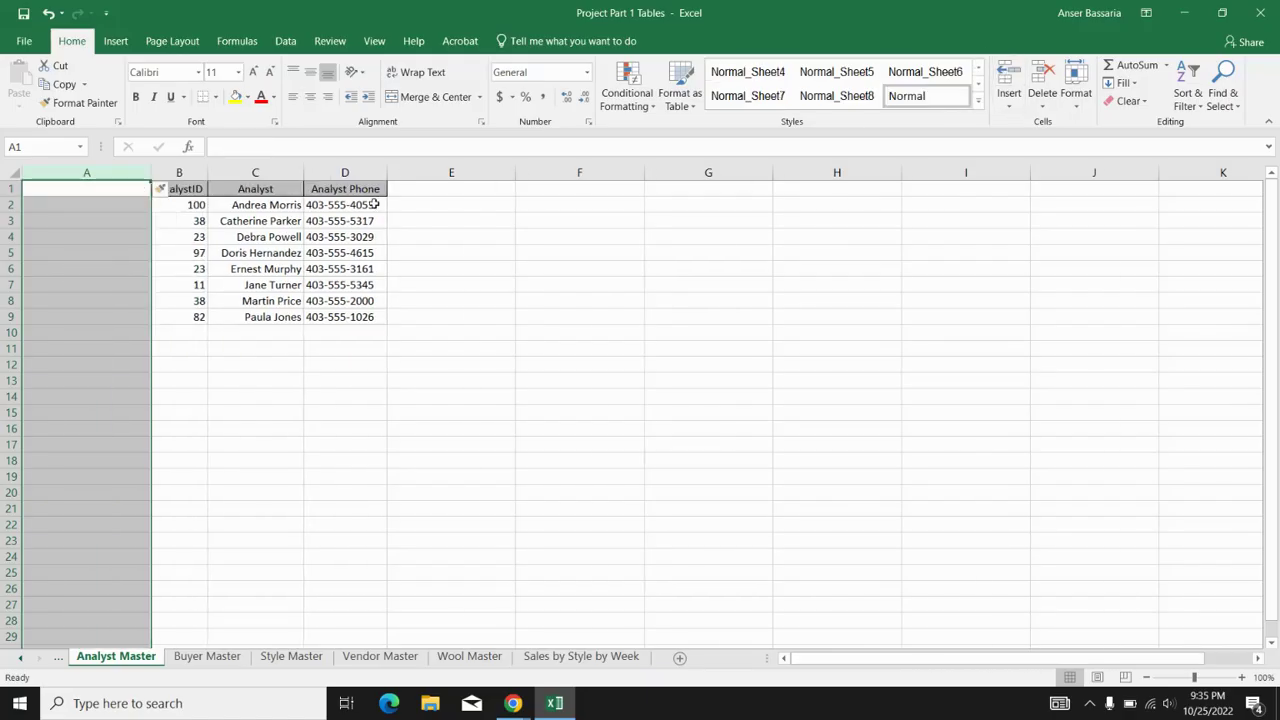
{"action": "left_click", "coordinate": [117, 209]}
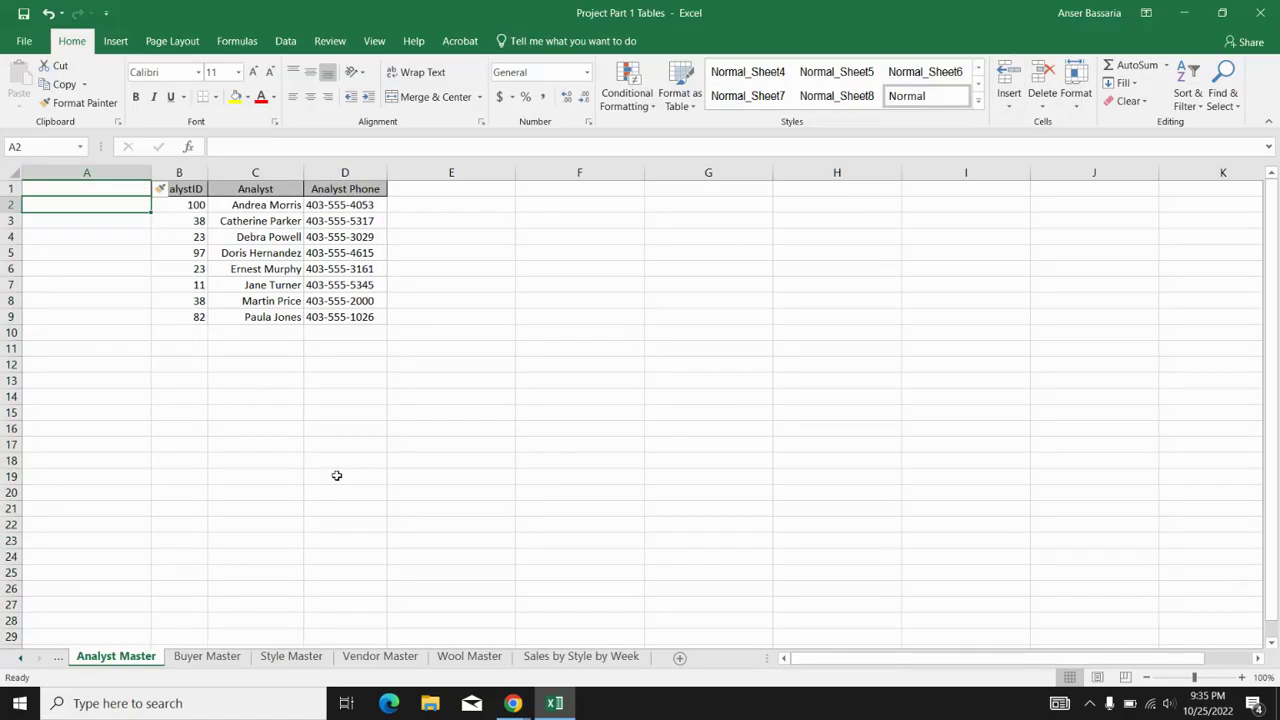
{"action": "type", "text": "=con"}
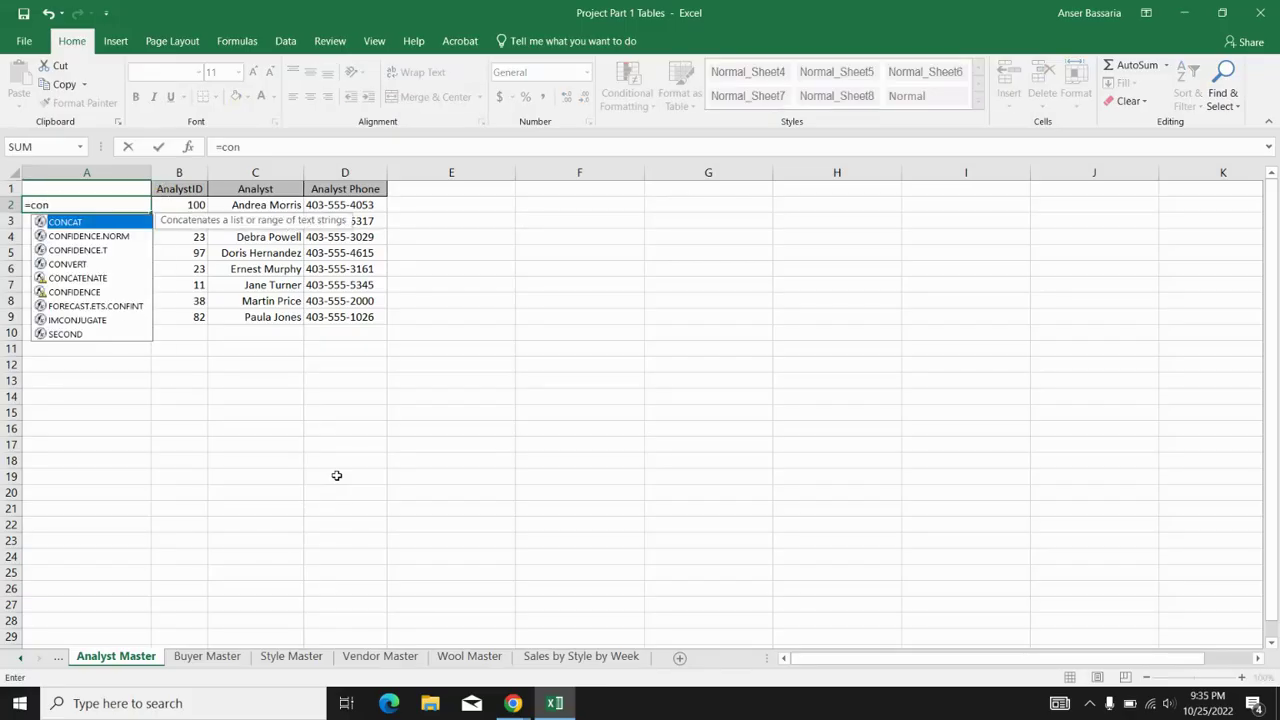
{"action": "type", "text": "cat("}
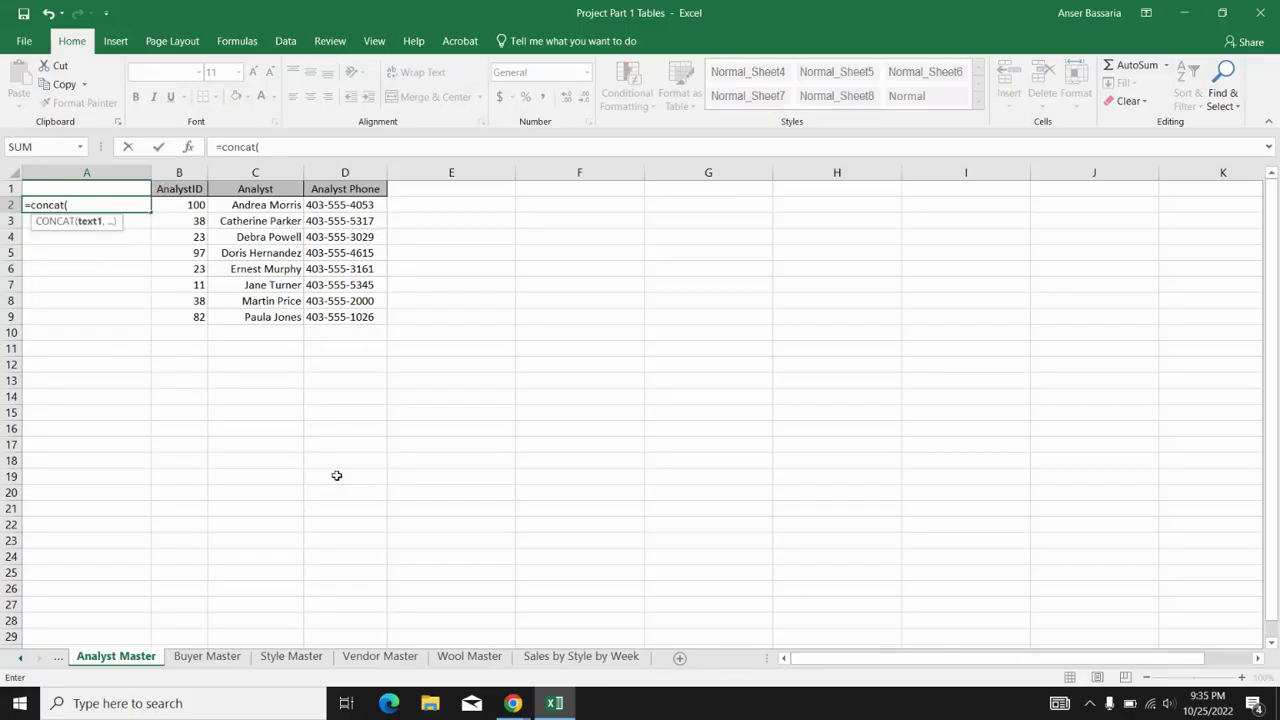
{"action": "left_click", "coordinate": [196, 205]}
{"action": "type", "text": ","}
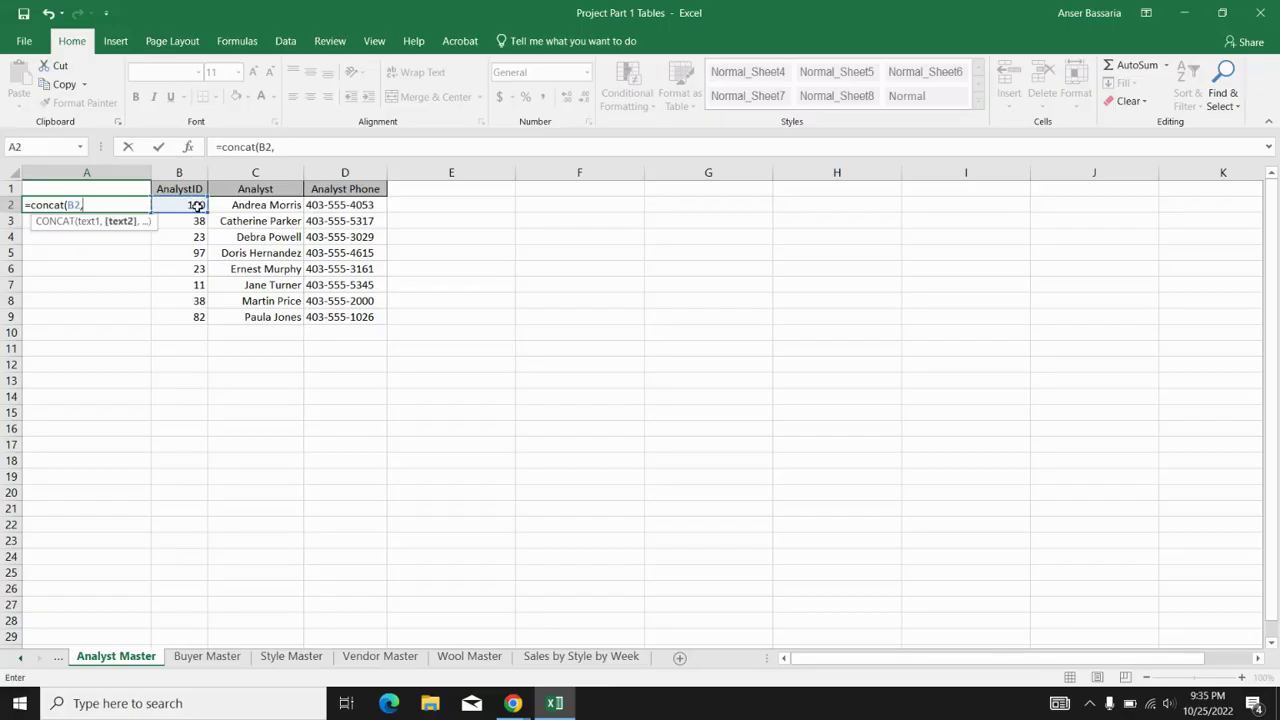
{"action": "key", "text": "Right"}
{"action": "key", "text": "Right"}
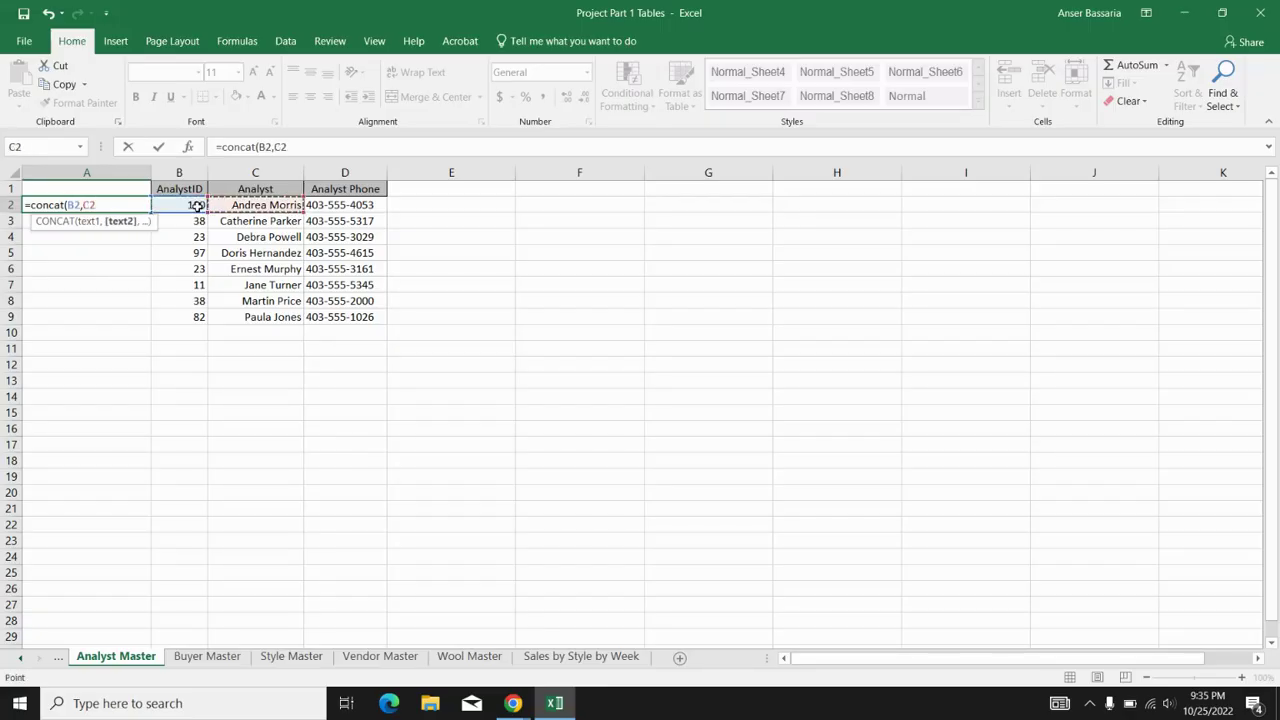
{"action": "type", "text": ")"}
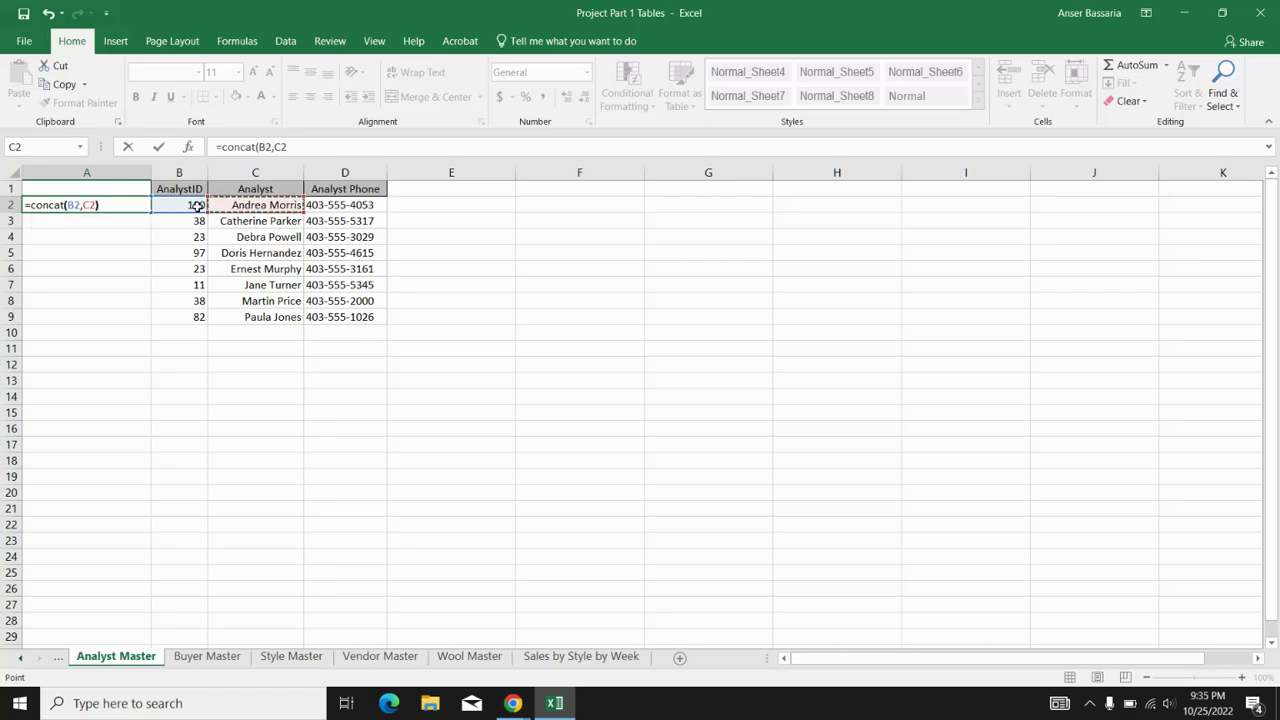
{"action": "key", "text": "Return"}
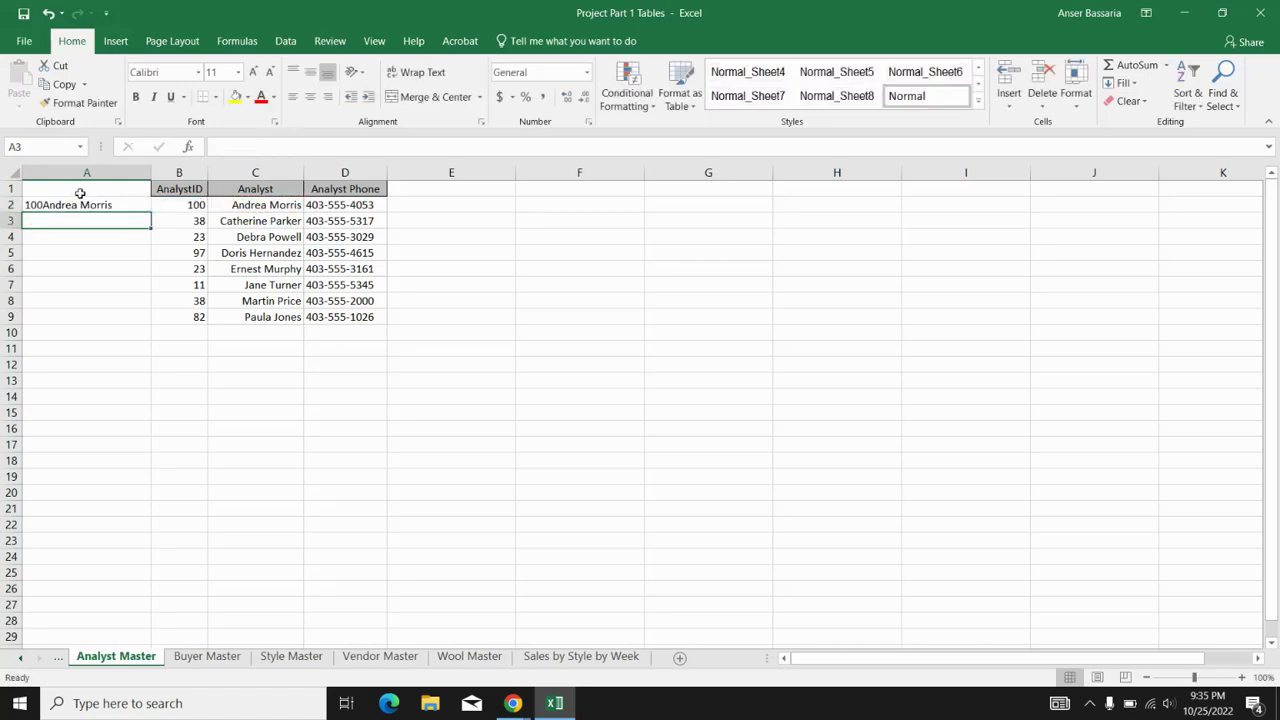
{"action": "left_click", "coordinate": [70, 202]}
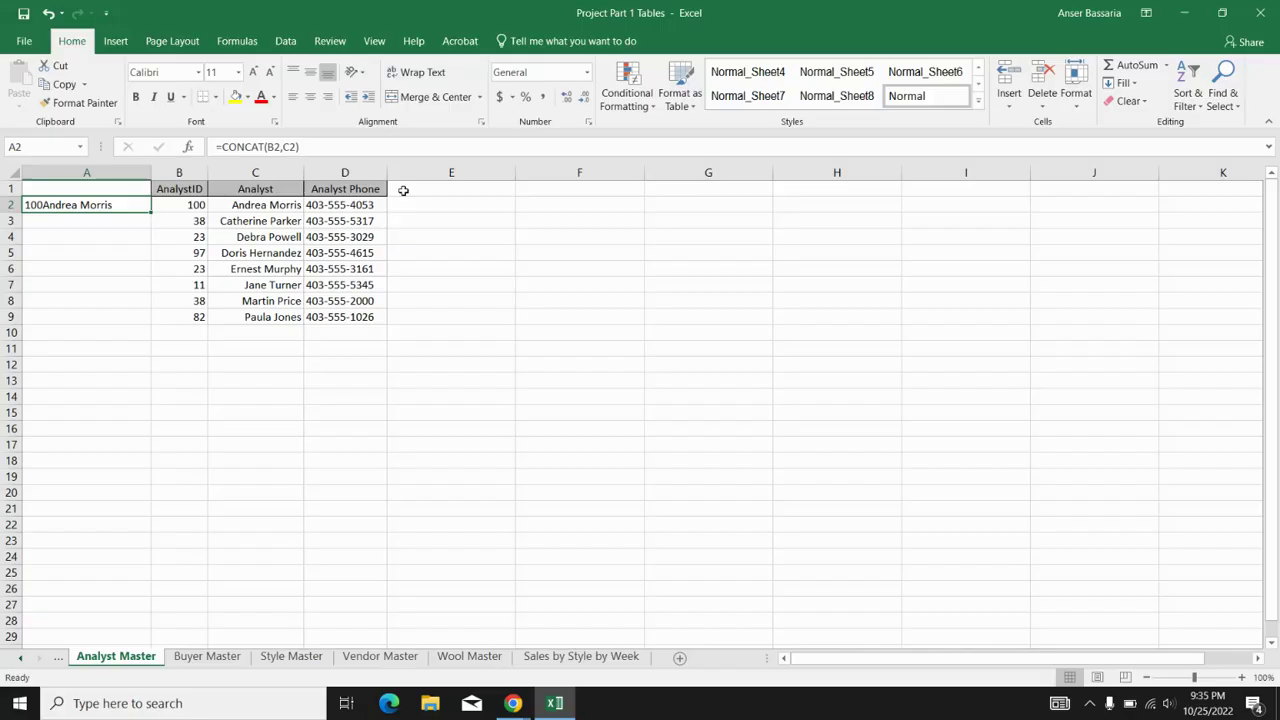
{"action": "left_click", "coordinate": [435, 204]}
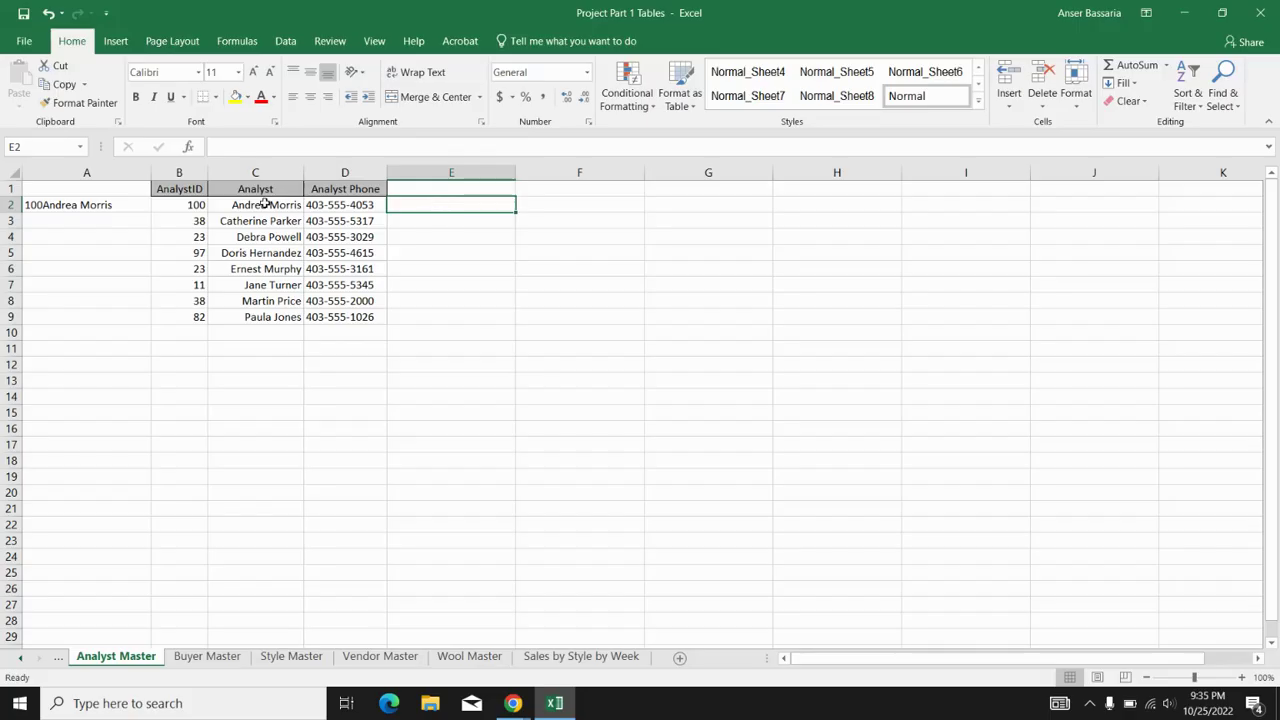
{"action": "left_click_drag", "start_coordinate": [126, 189], "coordinate": [95, 216]}
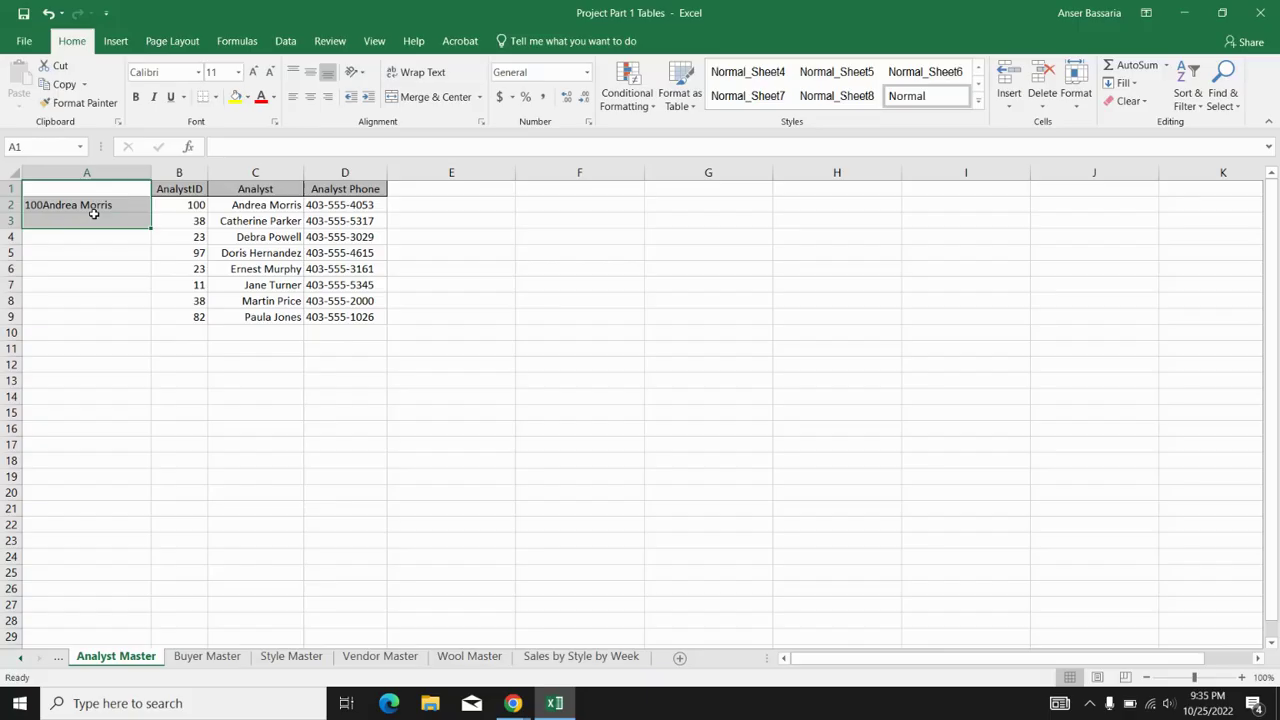
{"action": "left_click", "coordinate": [96, 207]}
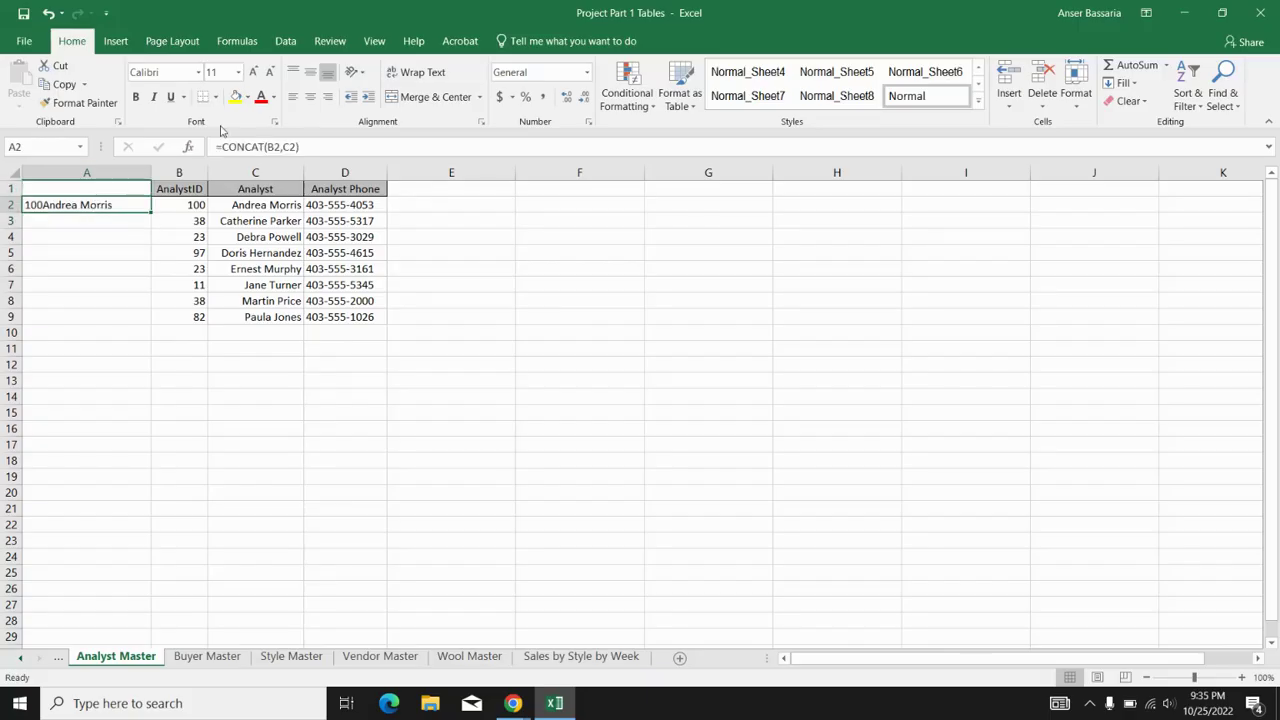
{"action": "left_click", "coordinate": [318, 206]}
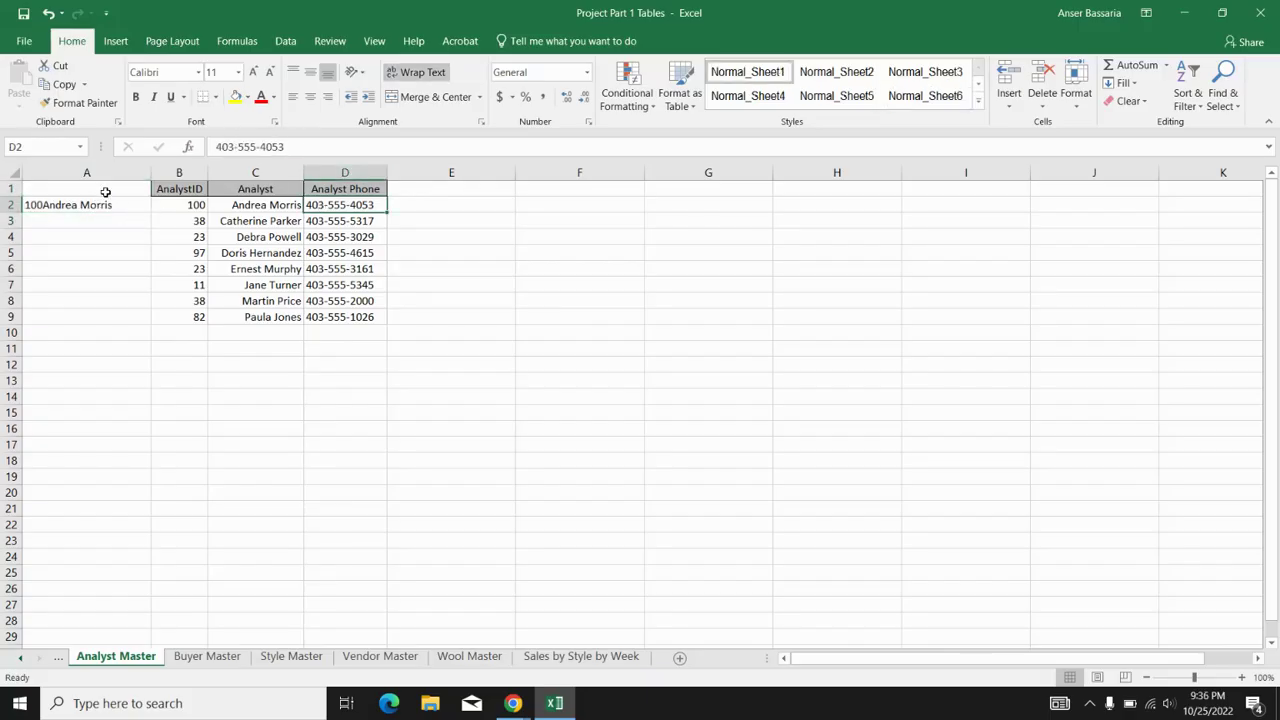
{"action": "left_click_drag", "start_coordinate": [106, 190], "coordinate": [106, 358]}
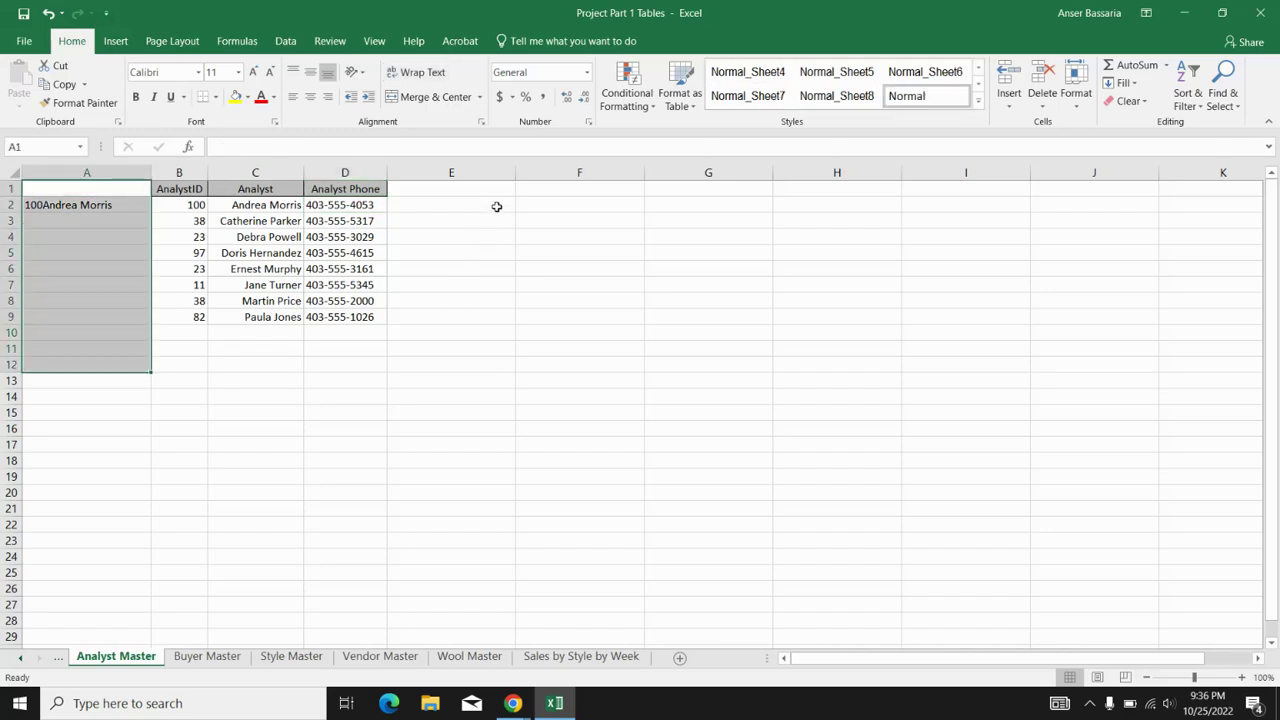
{"action": "left_click", "coordinate": [702, 267]}
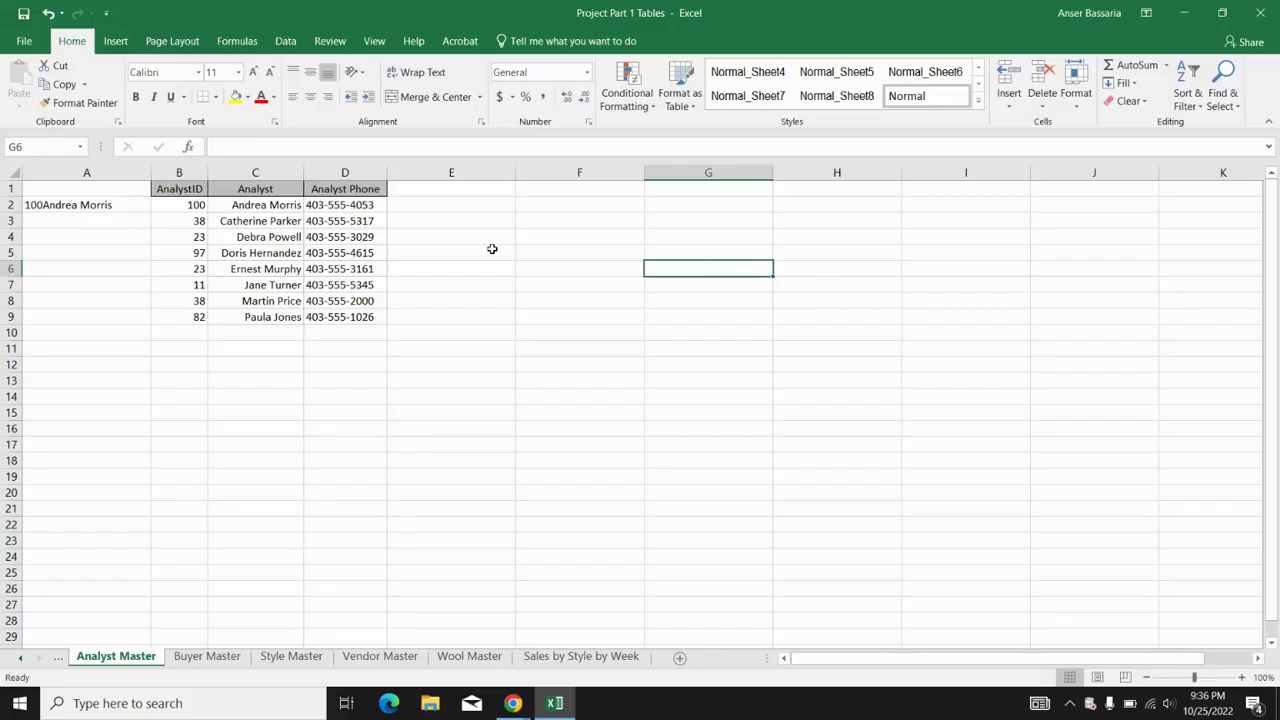
- Type the note 'id 38, [analyst's name], phone number:' into G6, then reselect A2
{"action": "type", "text": "id"}
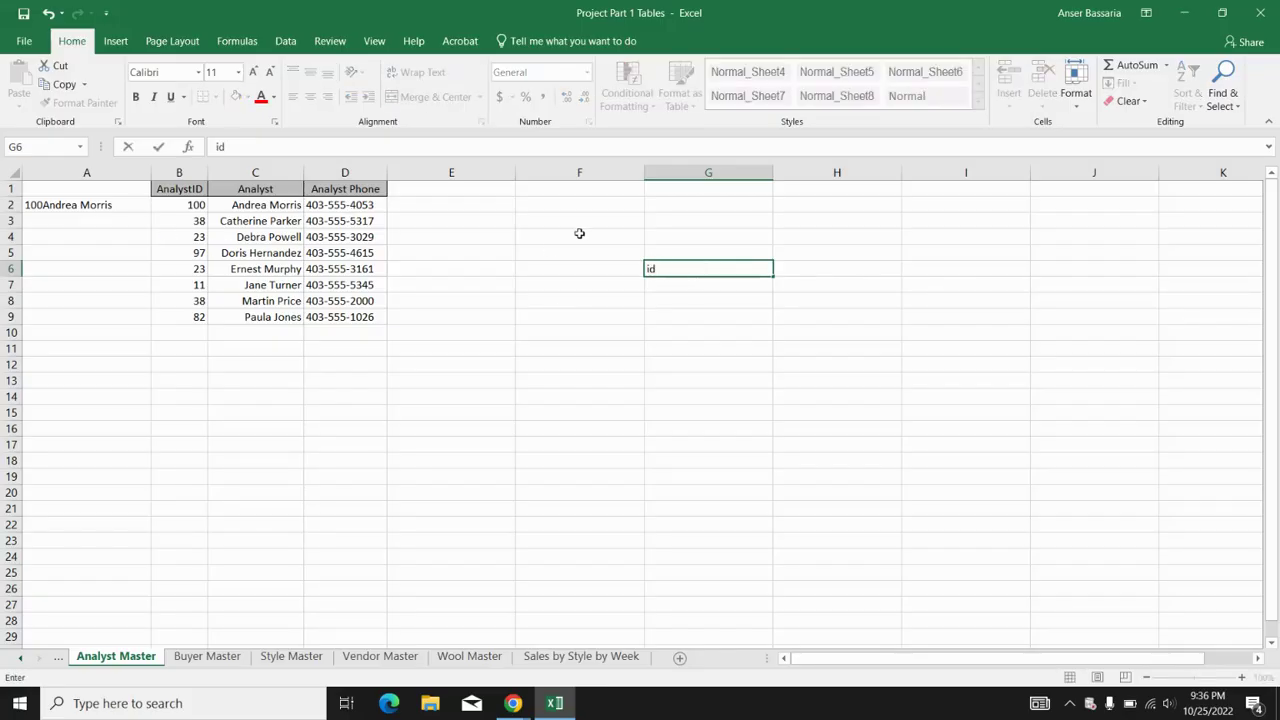
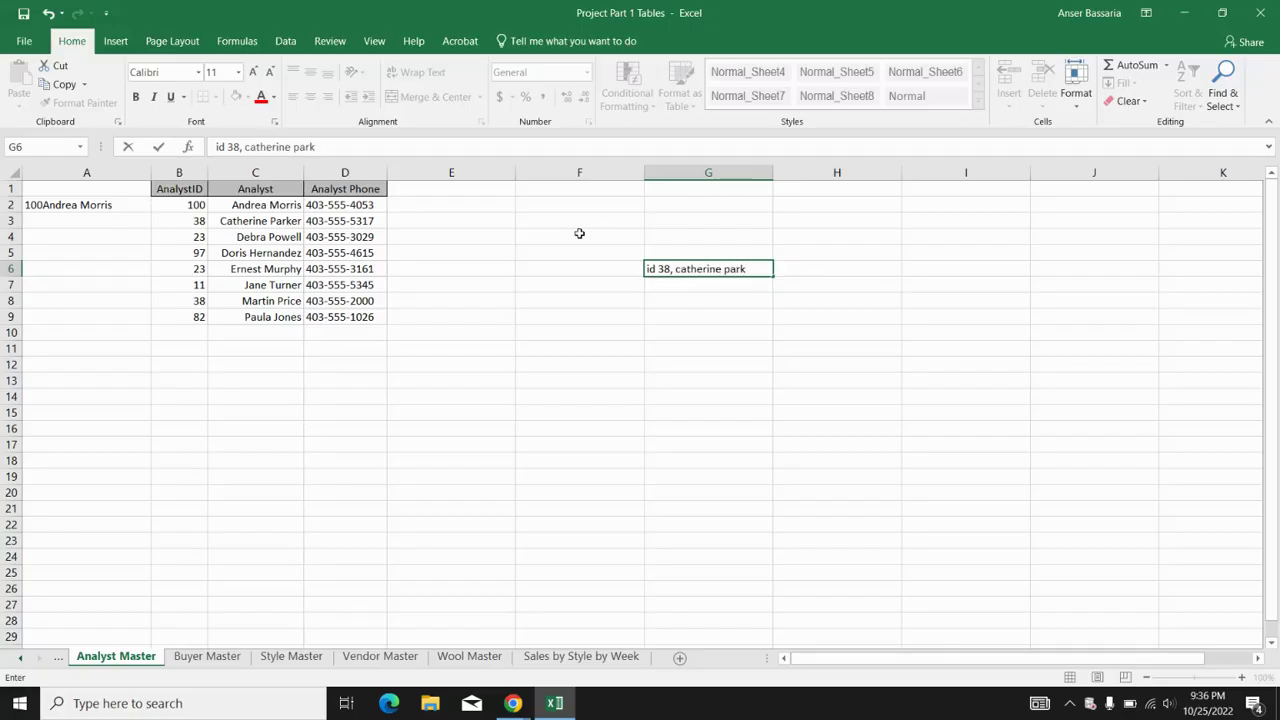
{"action": "key", "text": "Return"}
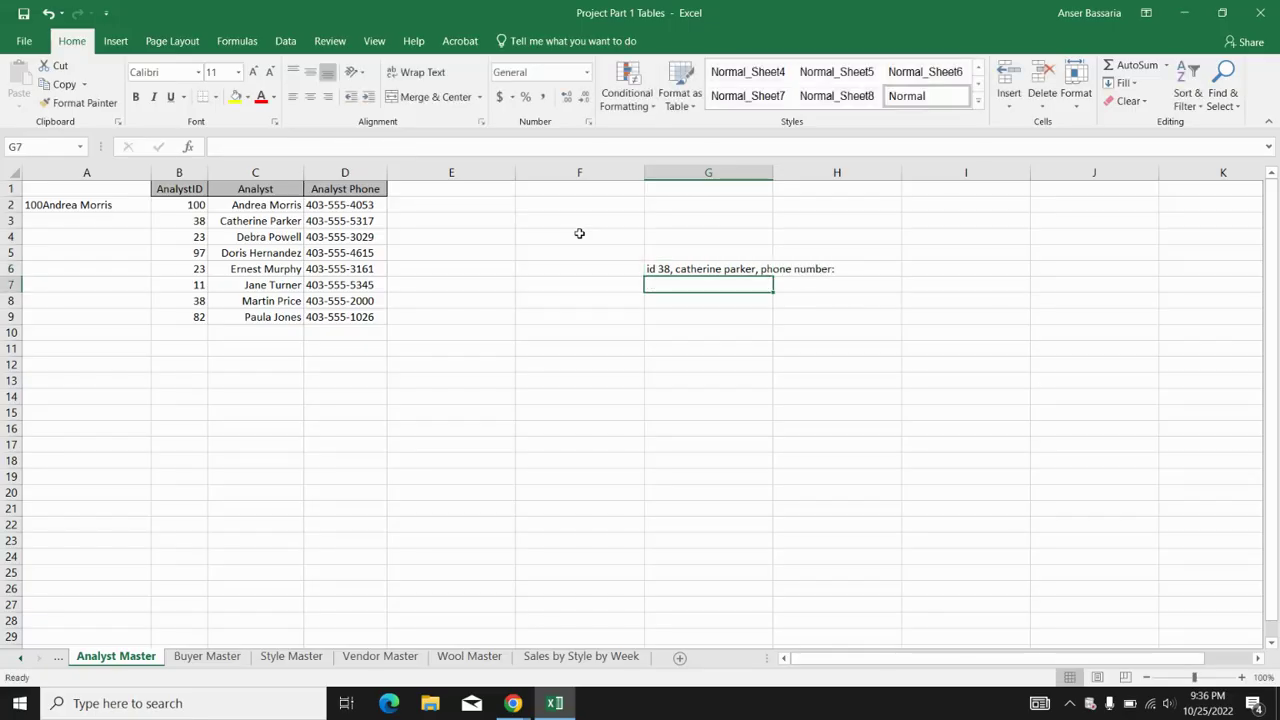
{"action": "left_click", "coordinate": [103, 208]}
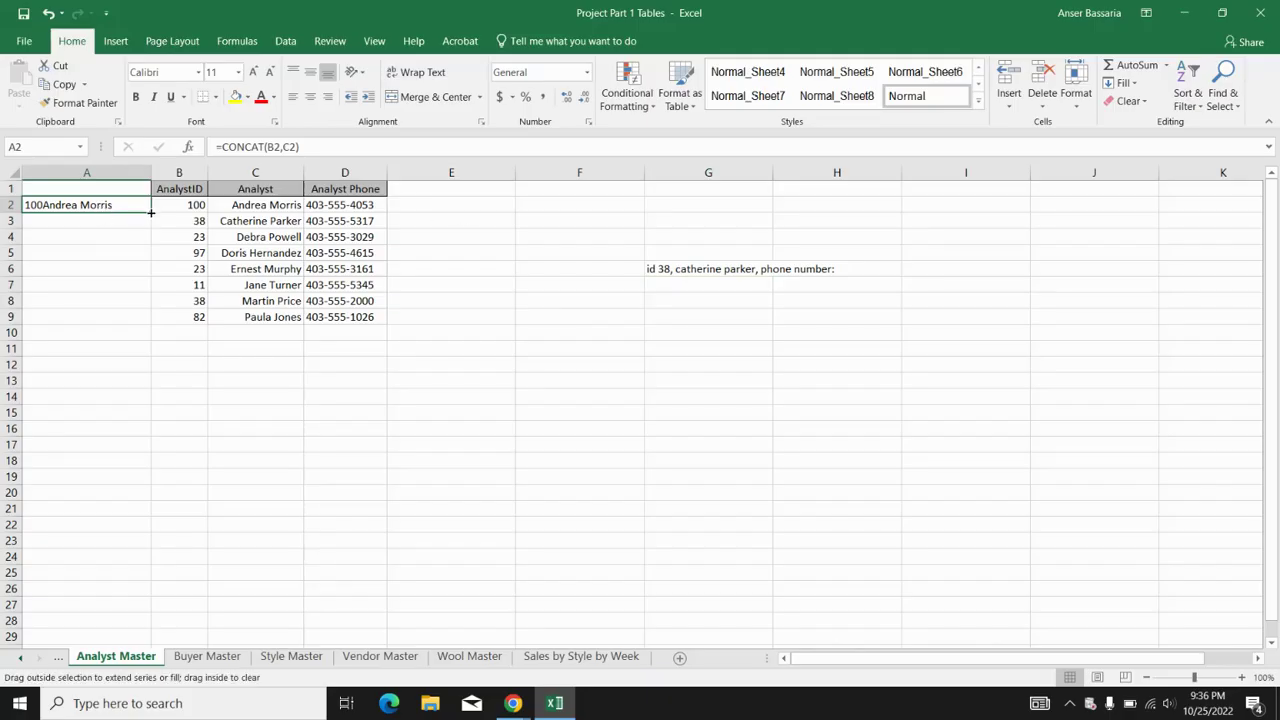
- Fill =CONCAT(B2,C2) down to A9, then select the IDs and names in B2:C9
{"action": "double_click", "coordinate": [151, 212]}
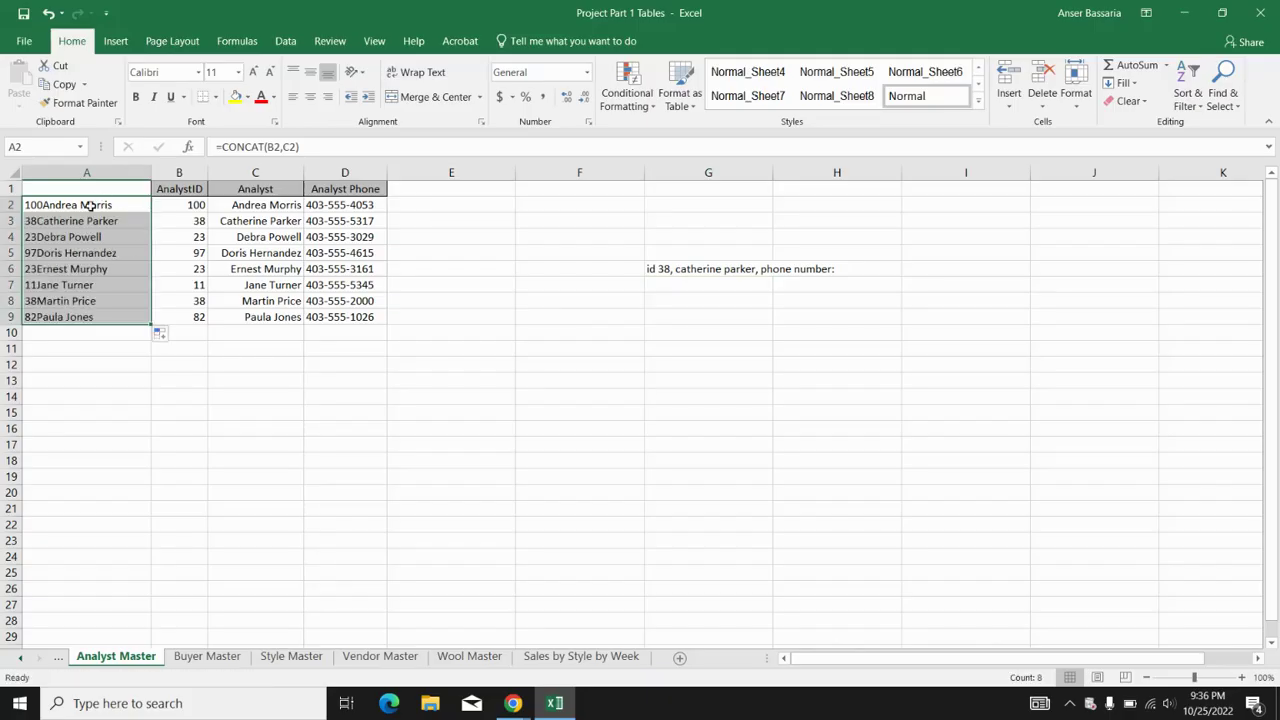
{"action": "left_click_drag", "start_coordinate": [178, 205], "coordinate": [257, 319]}
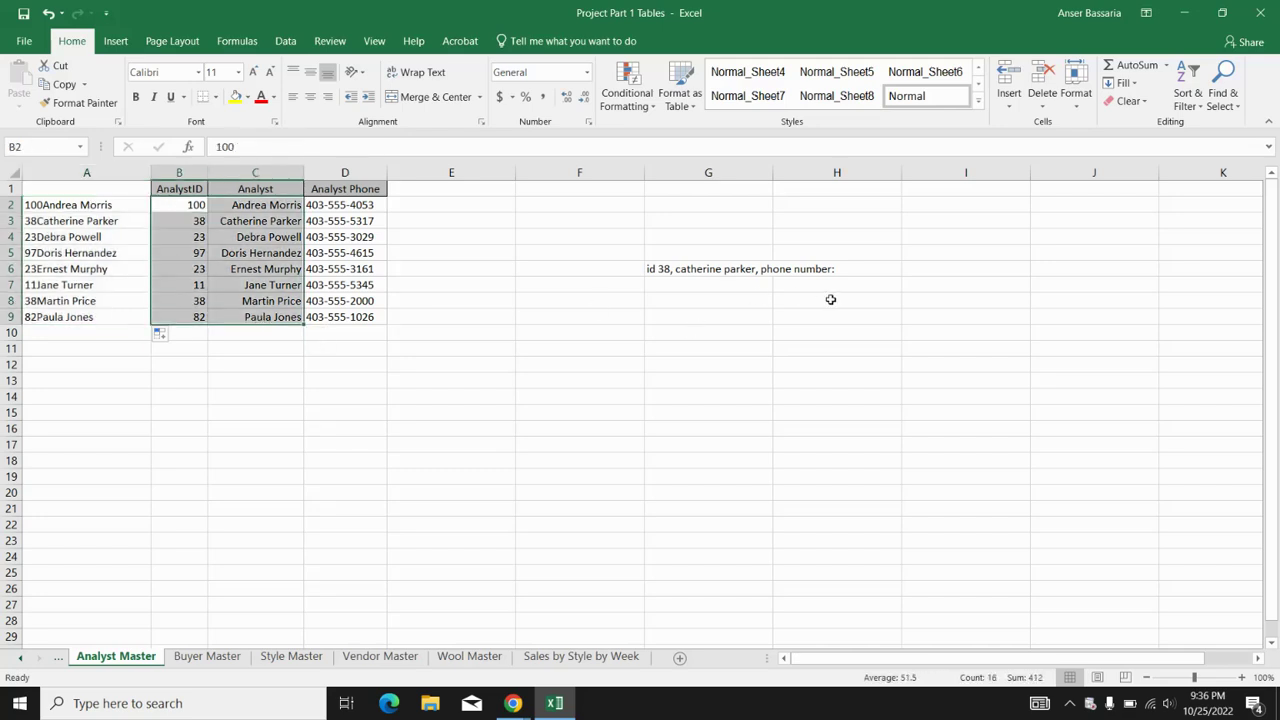
{"action": "left_click", "coordinate": [921, 271]}
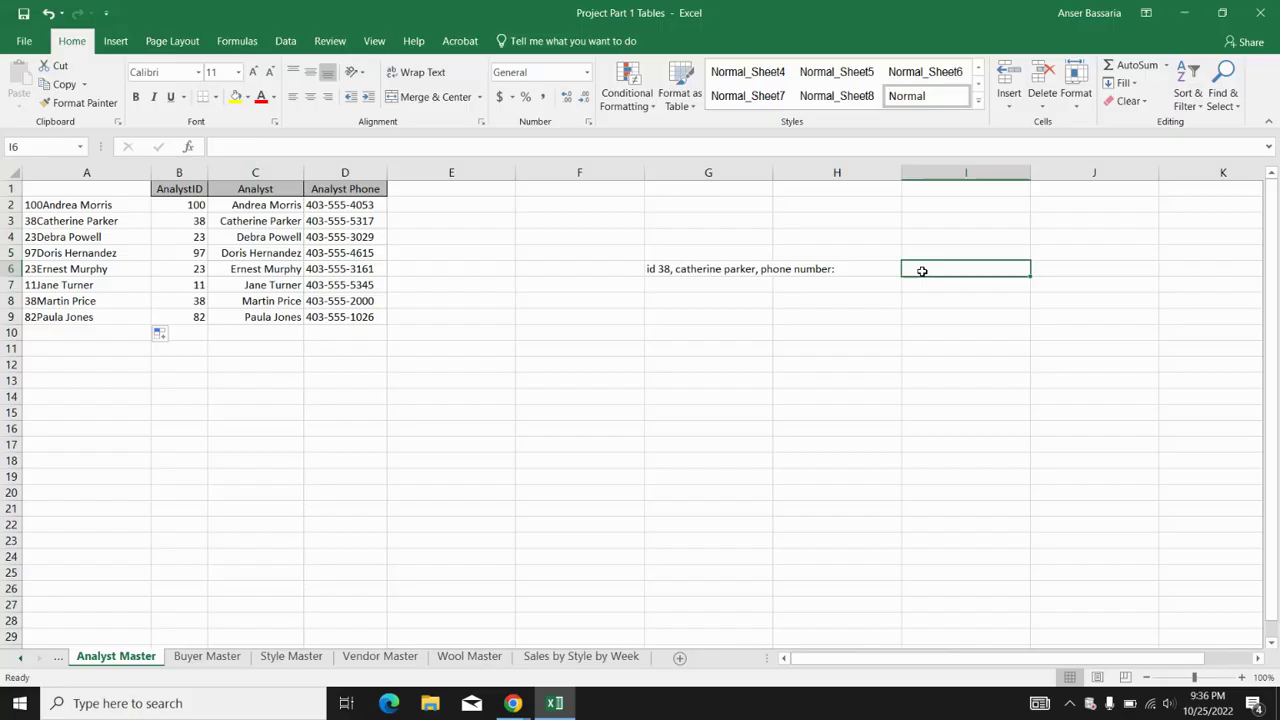
- Enter =VLOOKUP(A2,A1:D9,4,FALSE) in I6 to return the phone for row 2's key
{"action": "type", "text": "="}
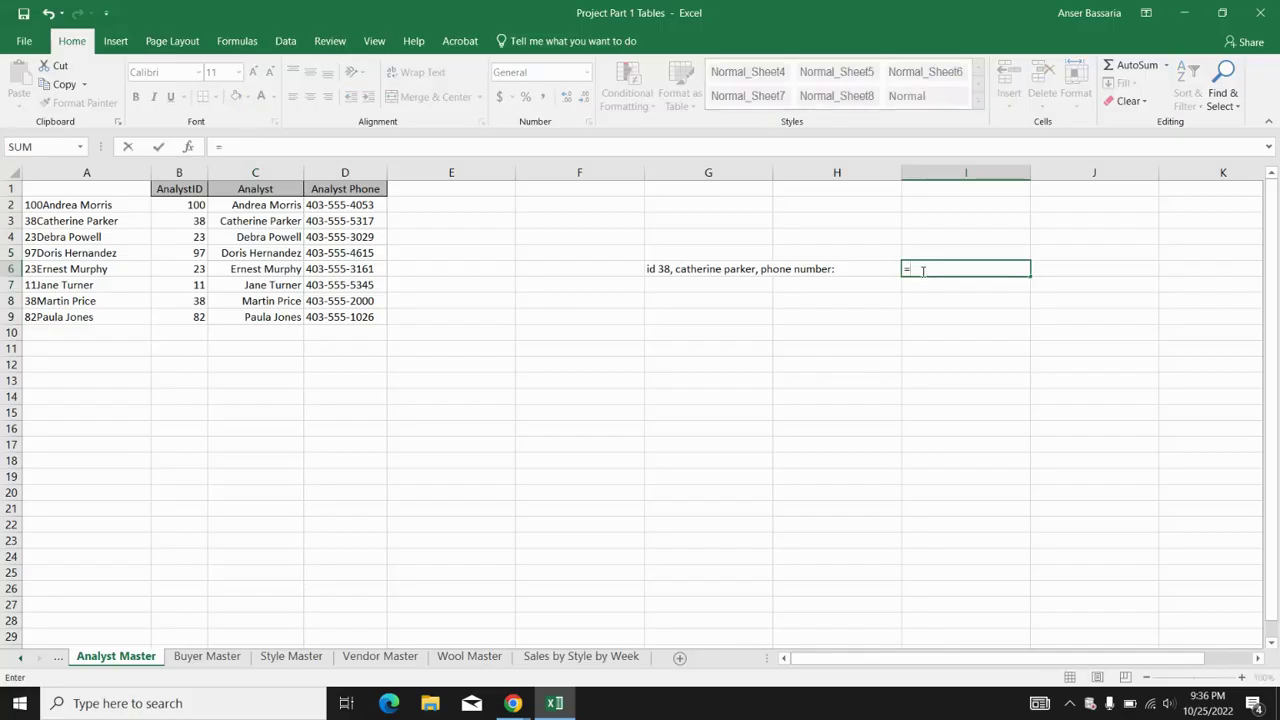
{"action": "type", "text": "vlookup"}
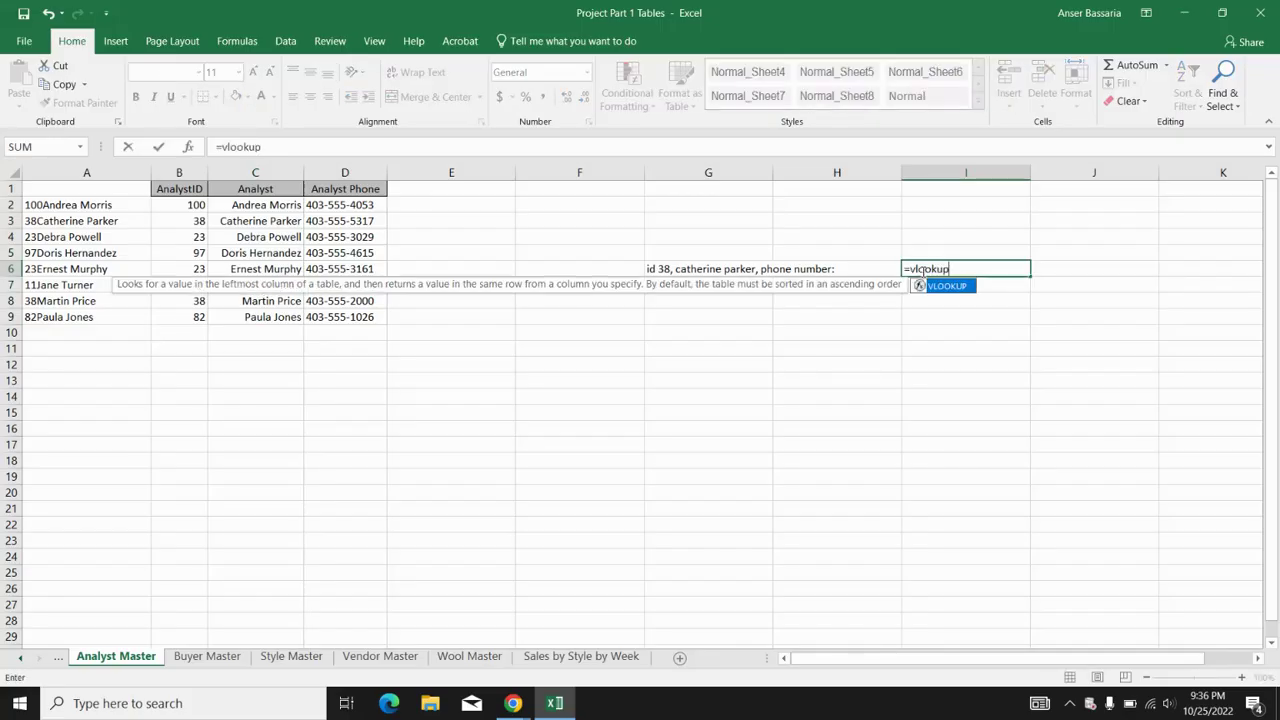
{"action": "type", "text": "("}
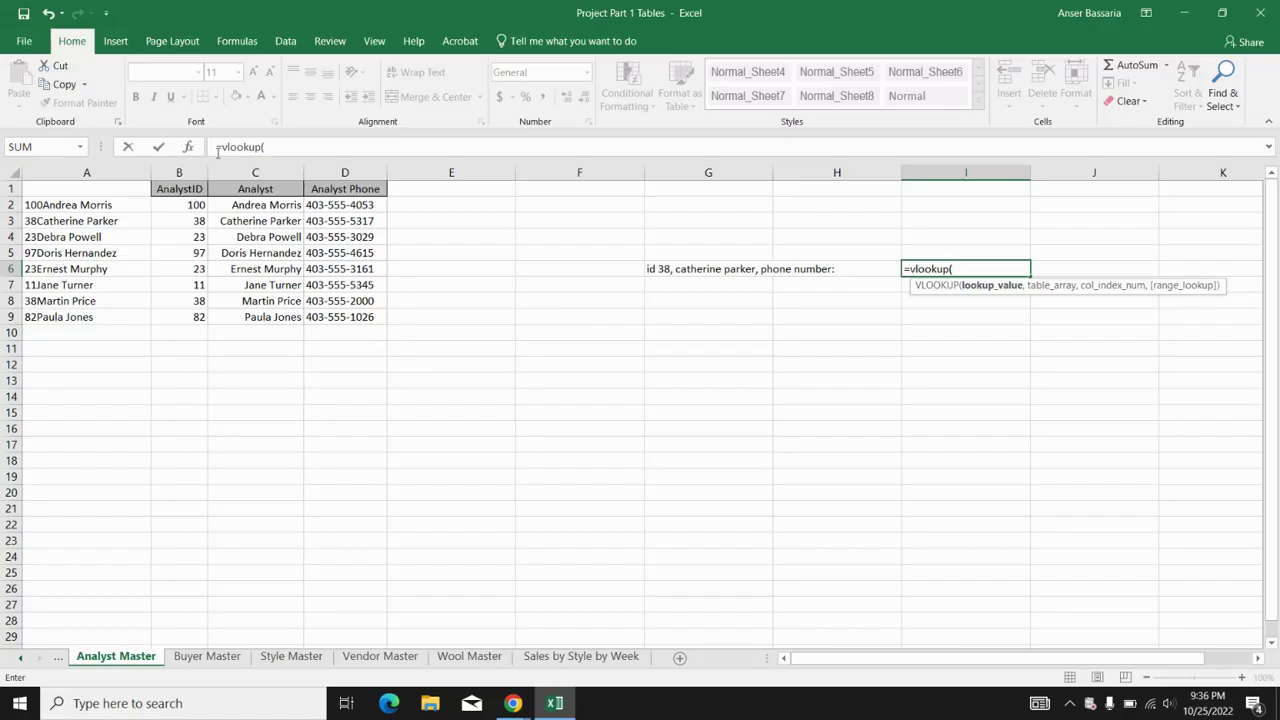
{"action": "left_click", "coordinate": [93, 204]}
{"action": "type", "text": ","}
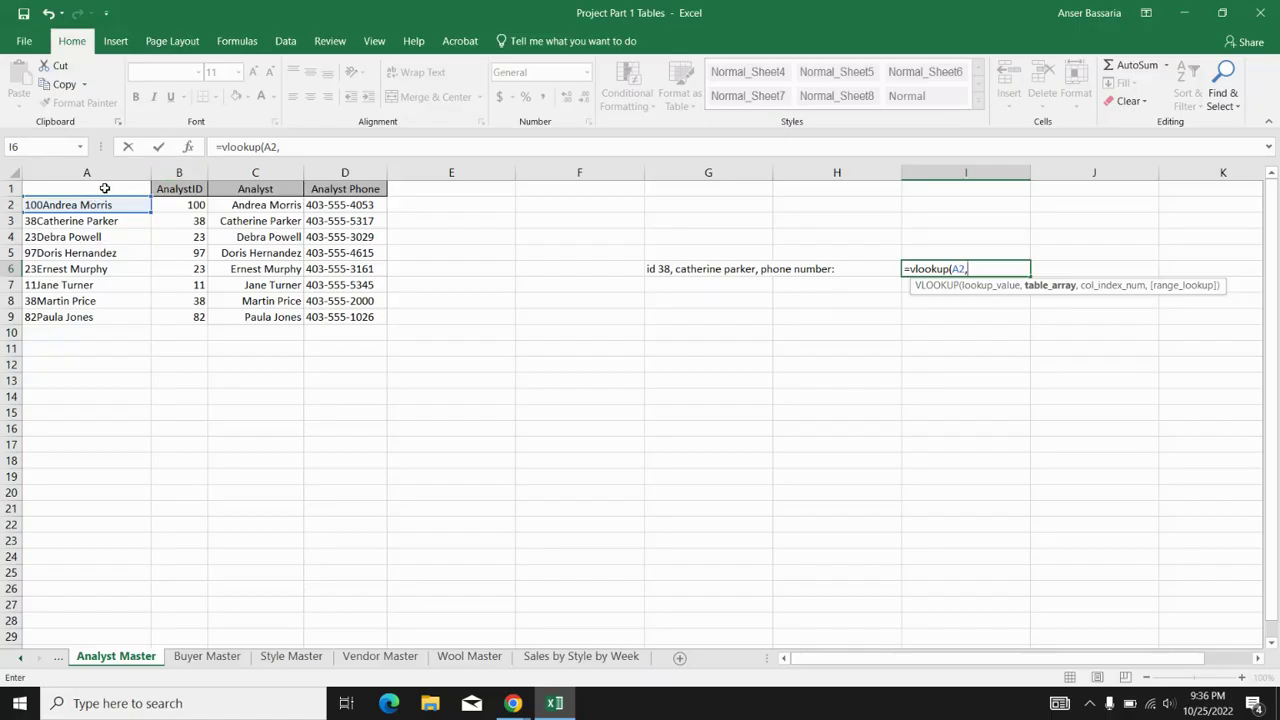
{"action": "left_click_drag", "start_coordinate": [106, 192], "coordinate": [352, 321]}
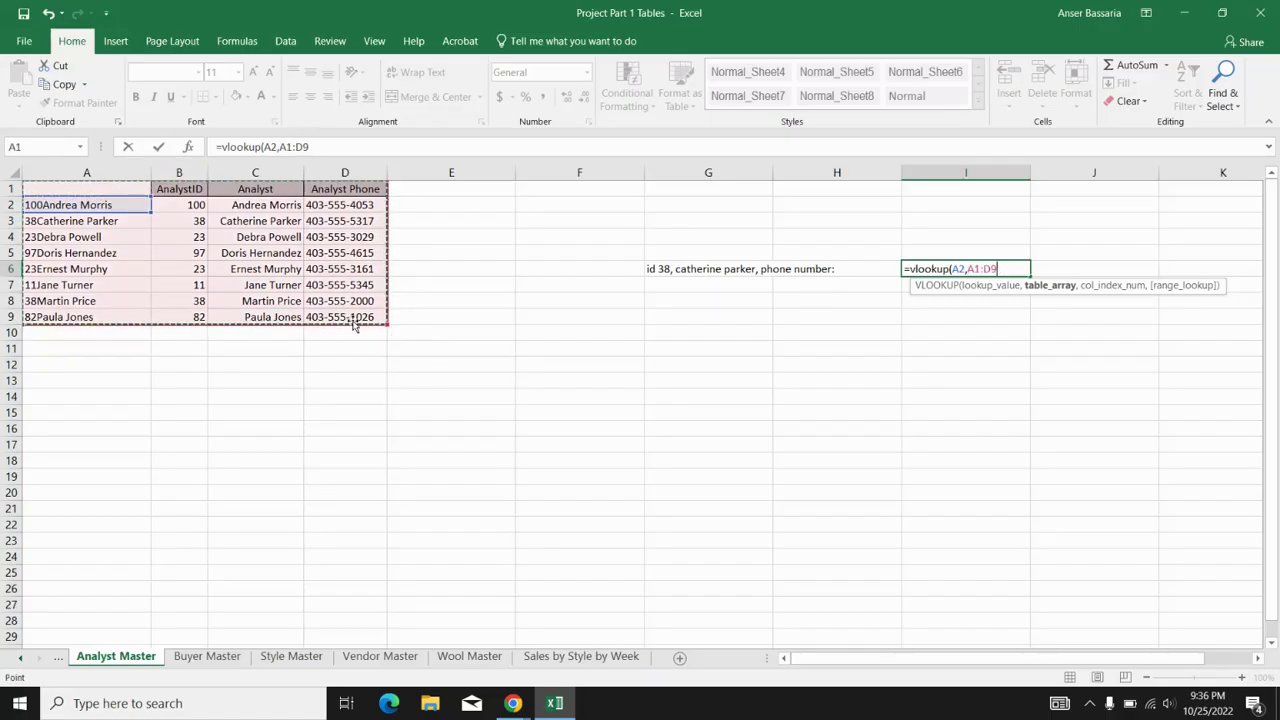
{"action": "type", "text": ","}
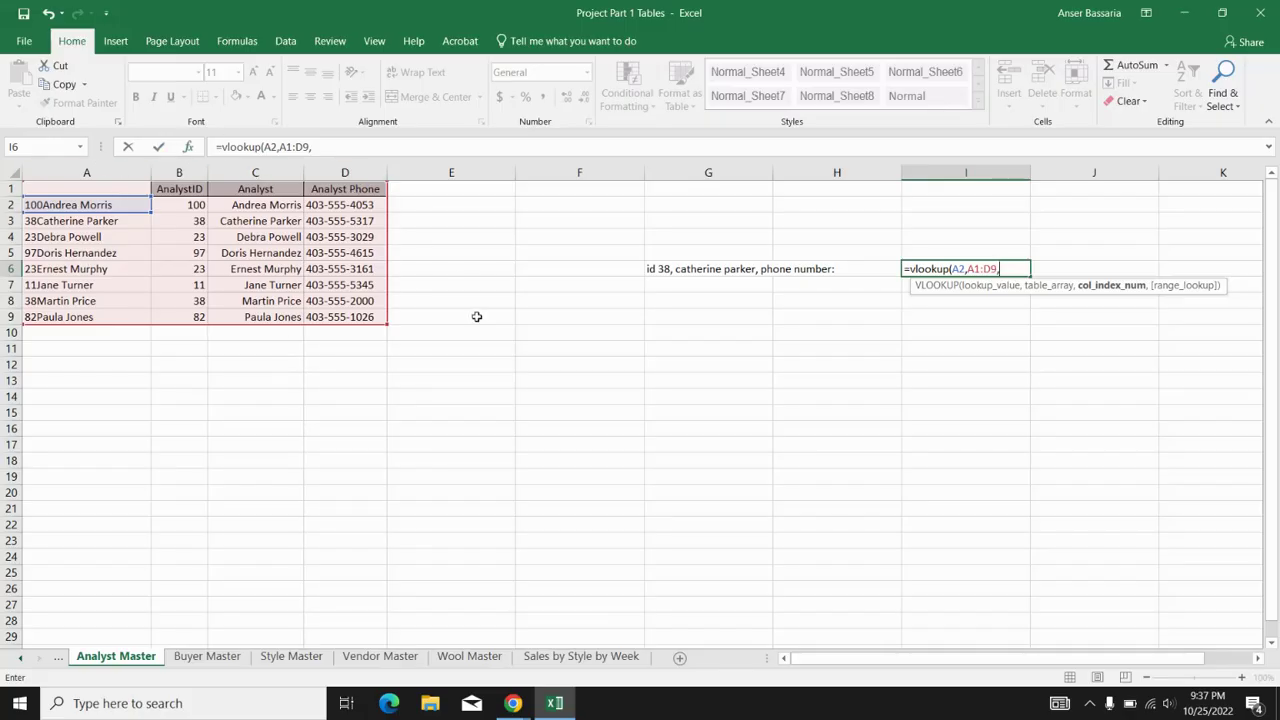
{"action": "type", "text": "4,"}
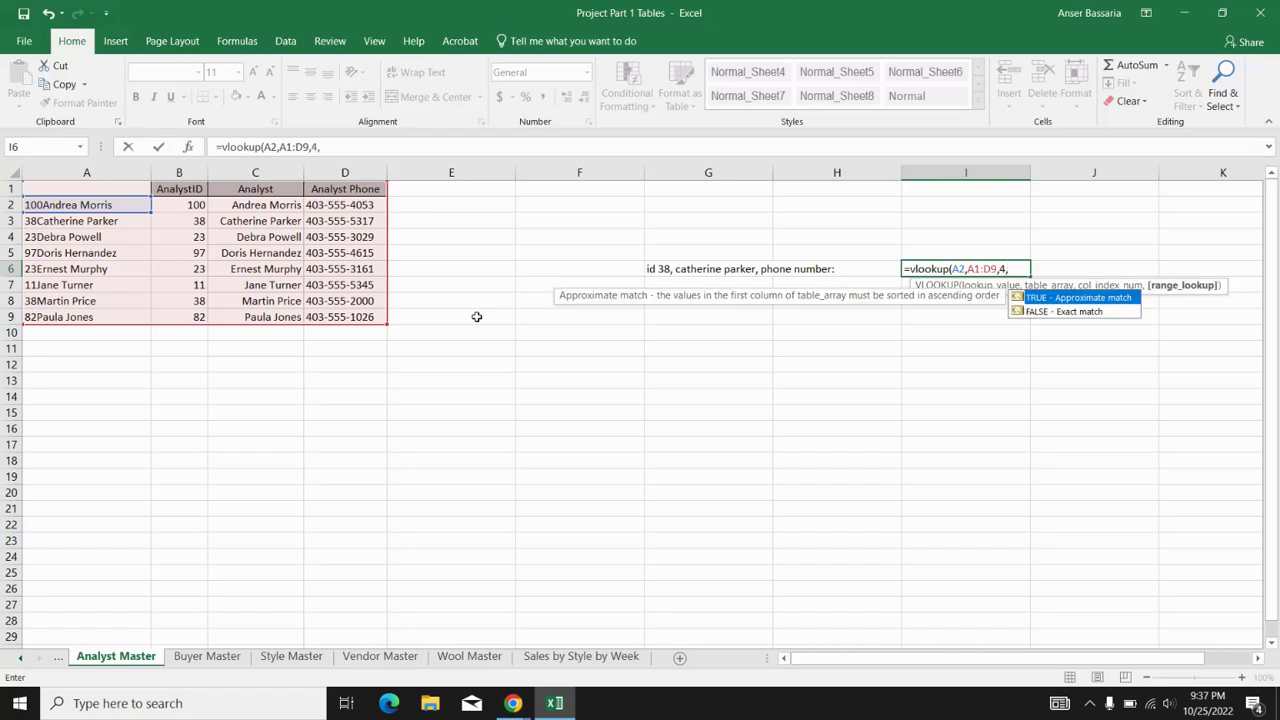
{"action": "type", "text": "false)"}
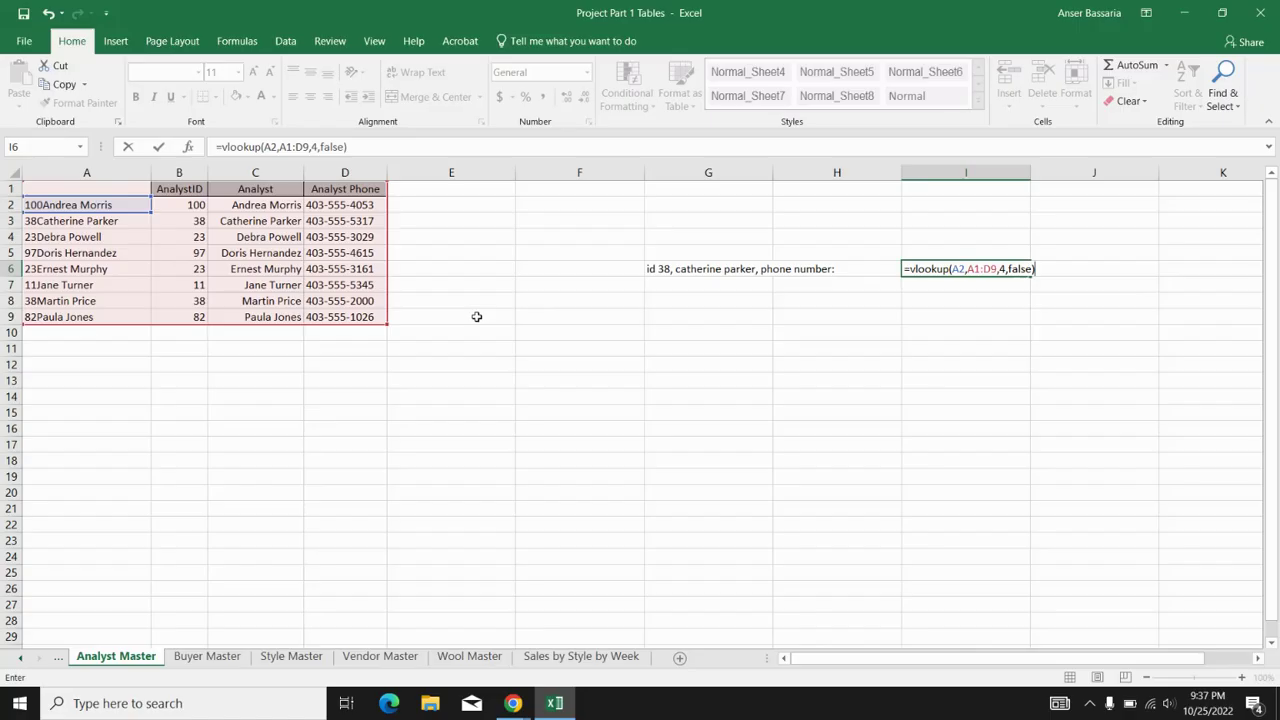
{"action": "key", "text": "Return"}
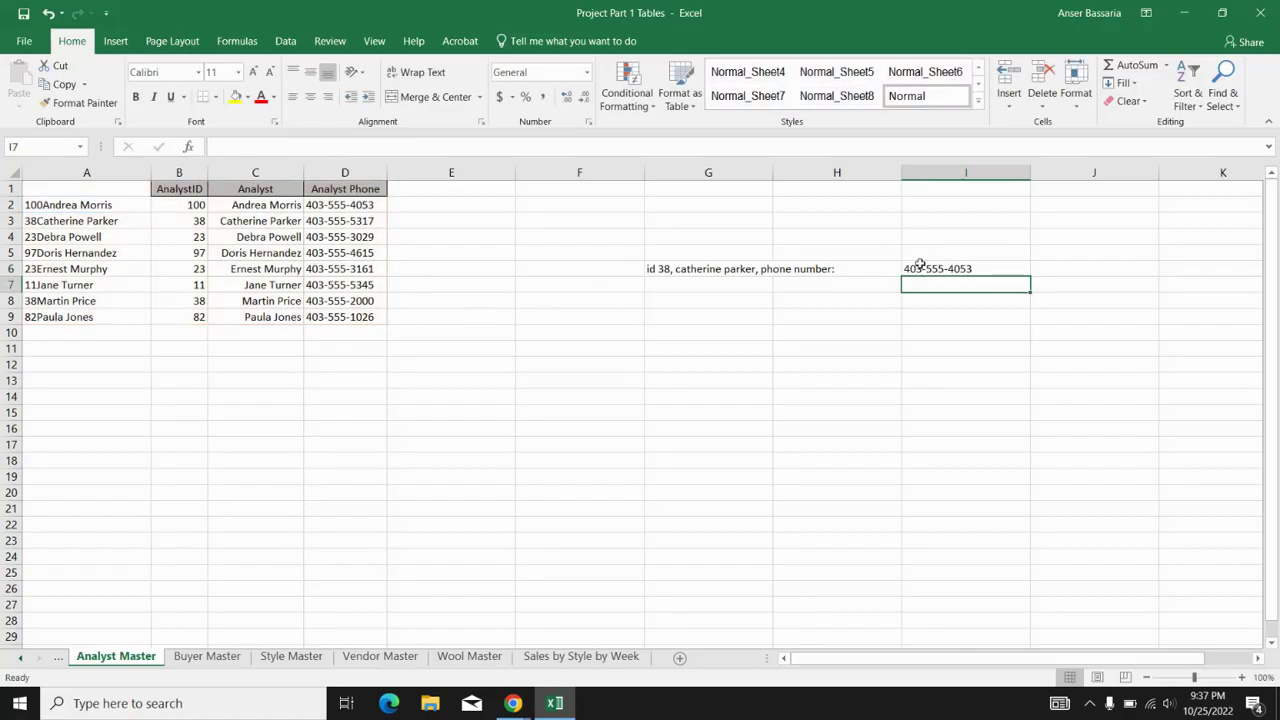
{"action": "left_click", "coordinate": [918, 265]}
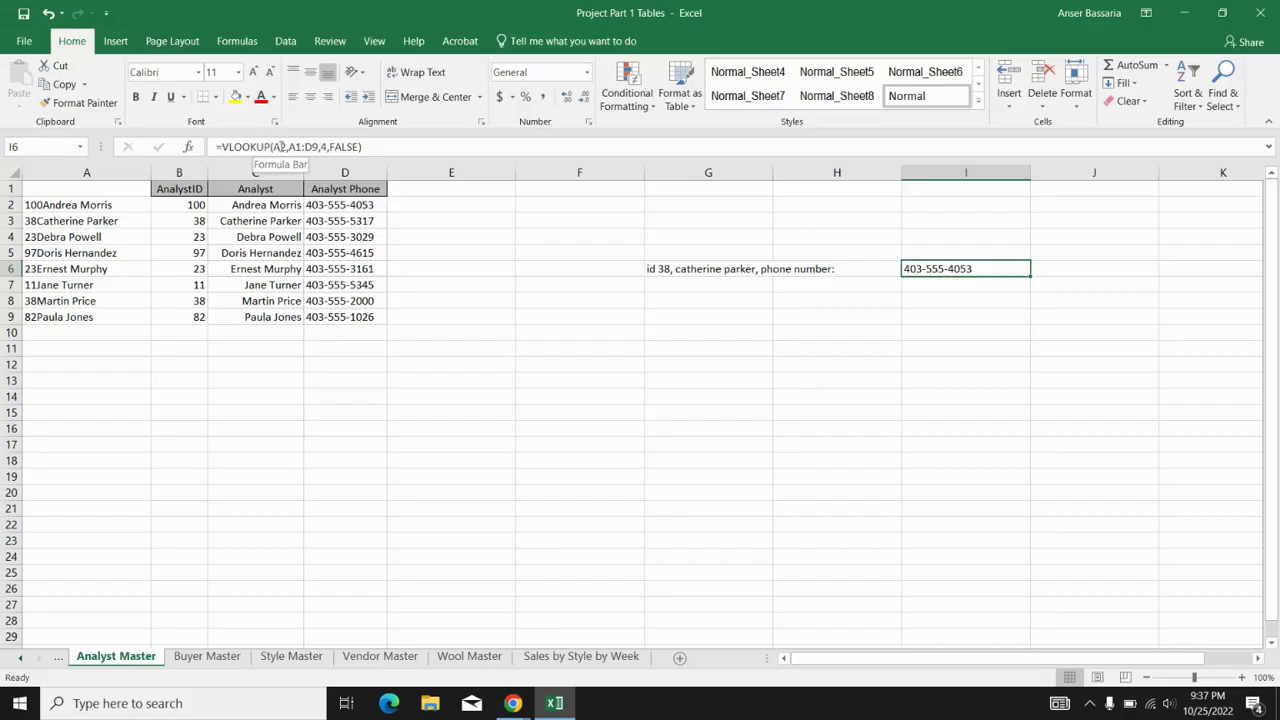
- Change the I6 lookup value from A2 to A3 so it returns ID 38's phone
{"action": "left_click", "coordinate": [285, 147]}
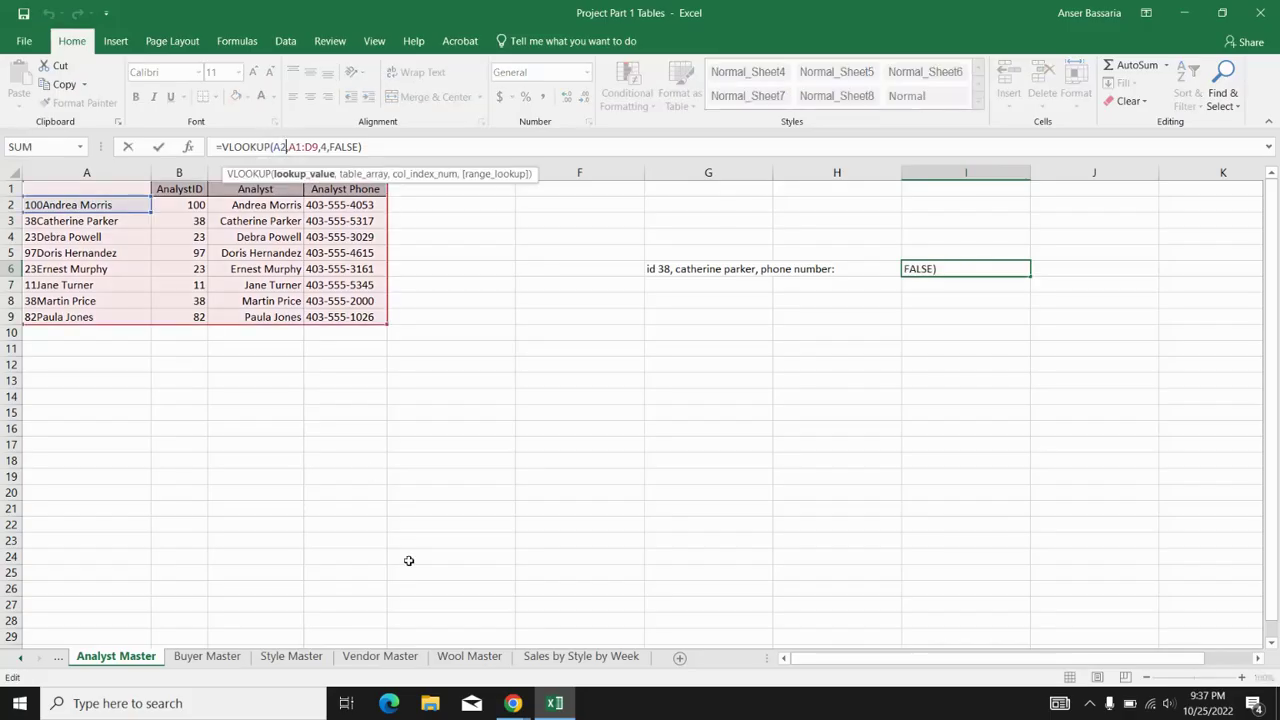
{"action": "key", "text": "BackSpace"}
{"action": "type", "text": "3"}
{"action": "key", "text": "Return"}
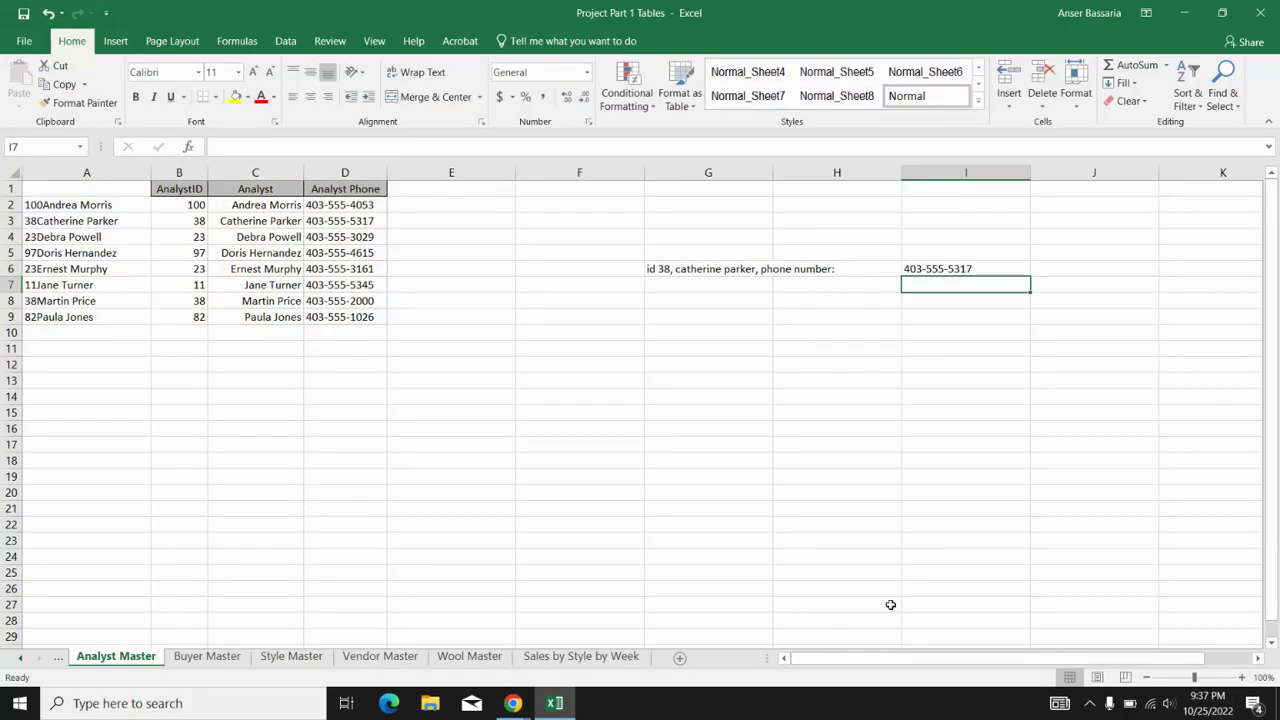
{"action": "left_click", "coordinate": [356, 236]}
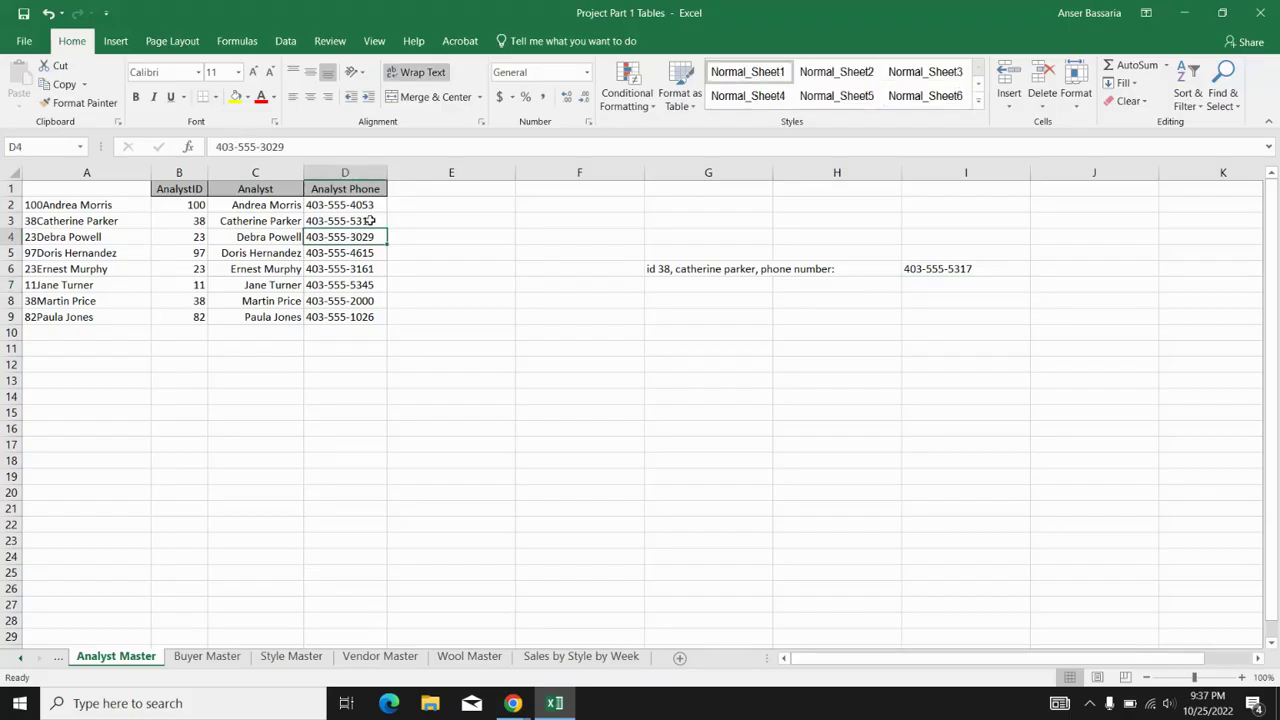
- Compare D3 with I6, then overwrite C5 with the ID-38 analyst's name in lowercase
{"action": "left_click", "coordinate": [368, 220]}
{"action": "left_click", "coordinate": [906, 269]}
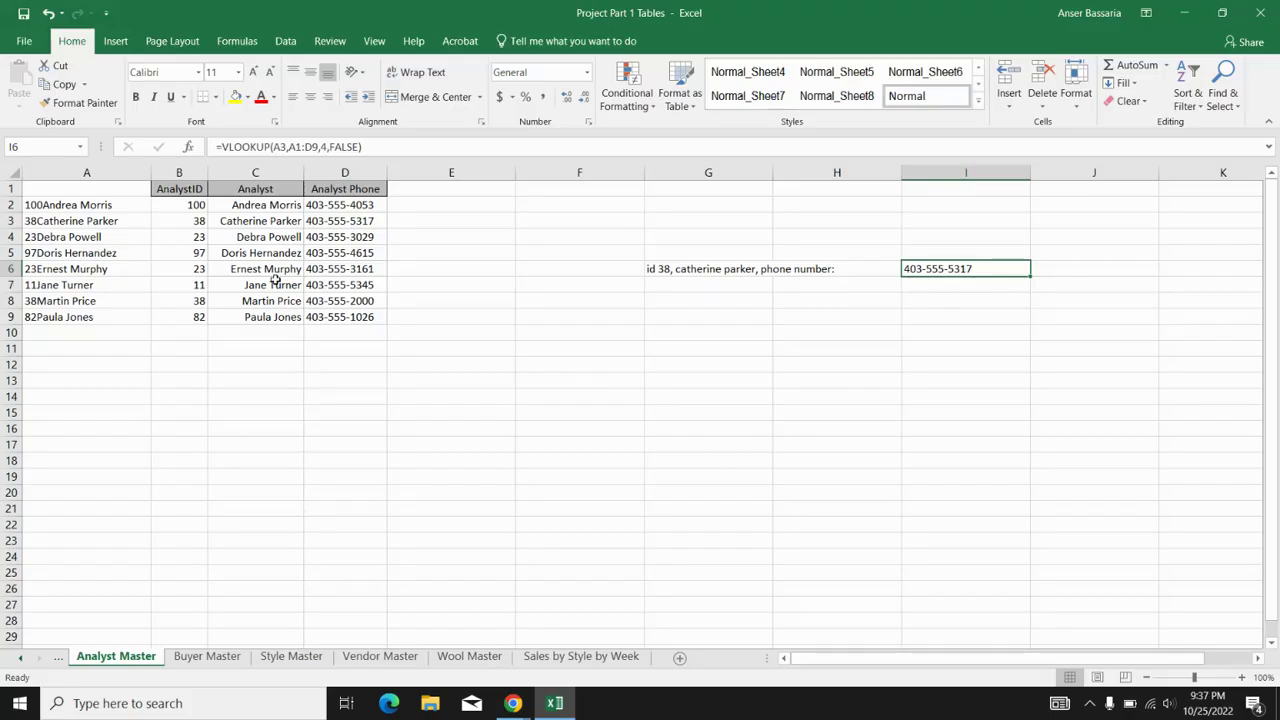
{"action": "left_click", "coordinate": [272, 254]}
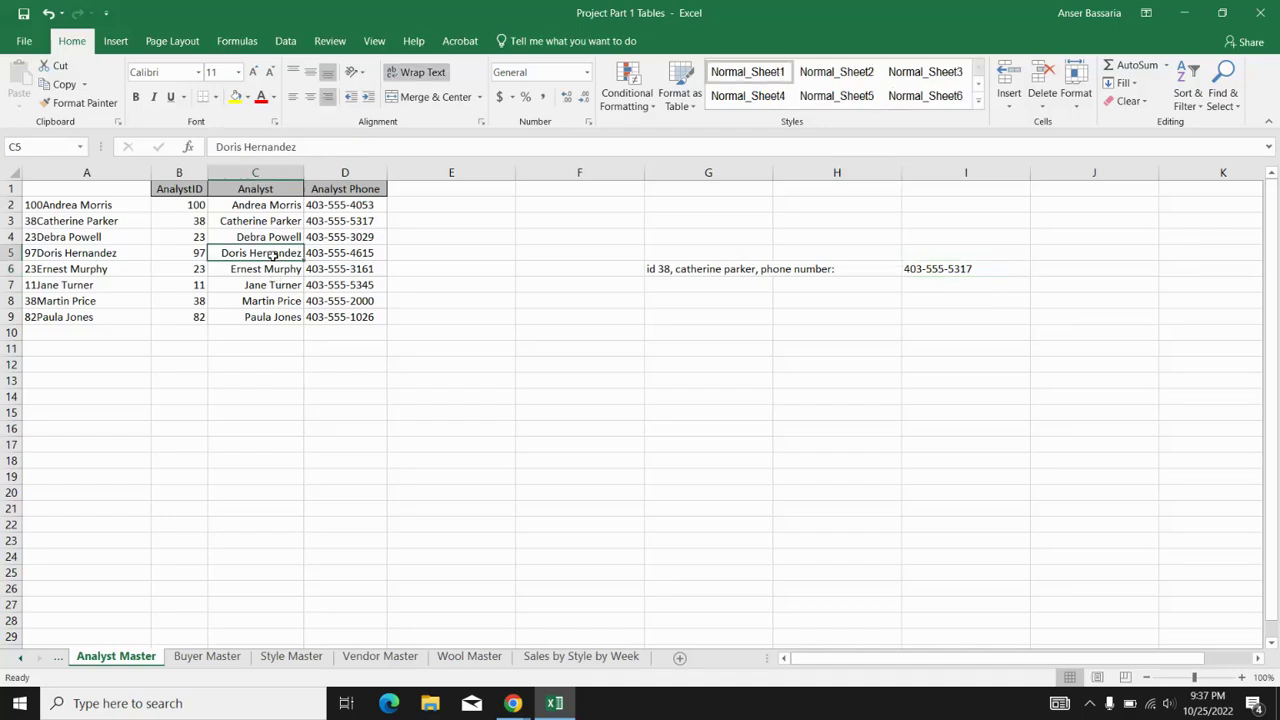
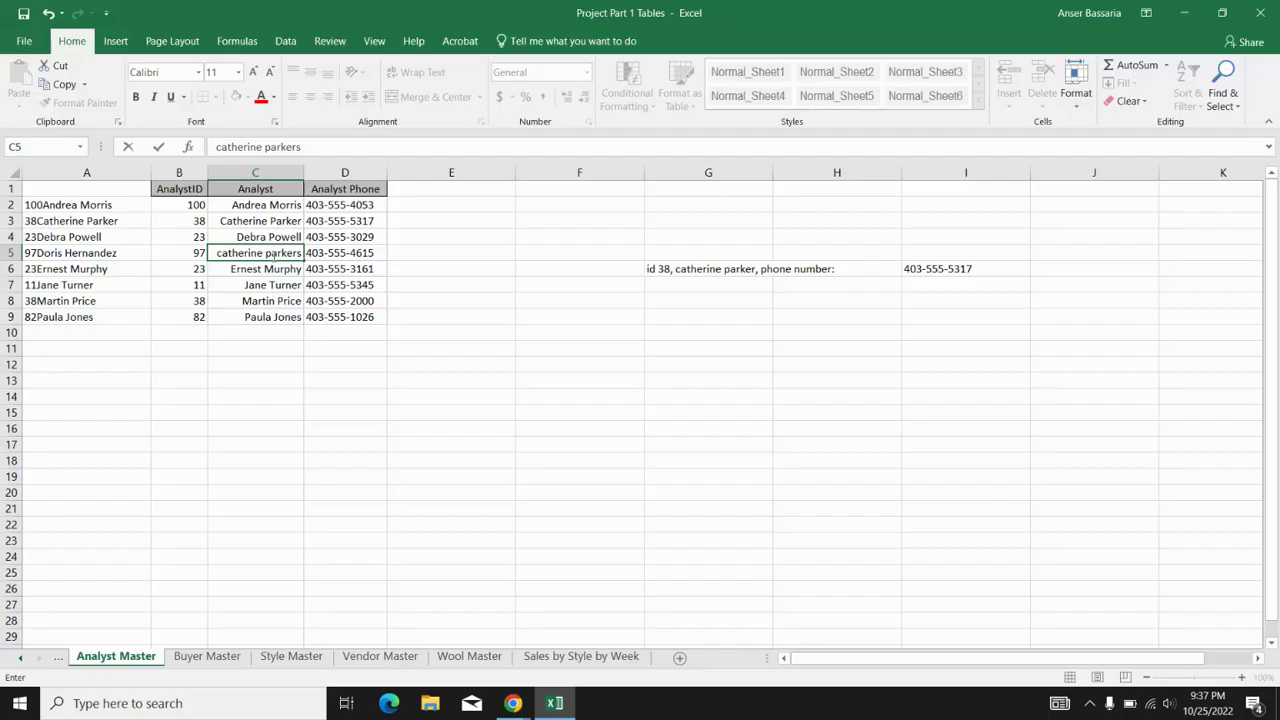
{"action": "key", "text": "Return"}
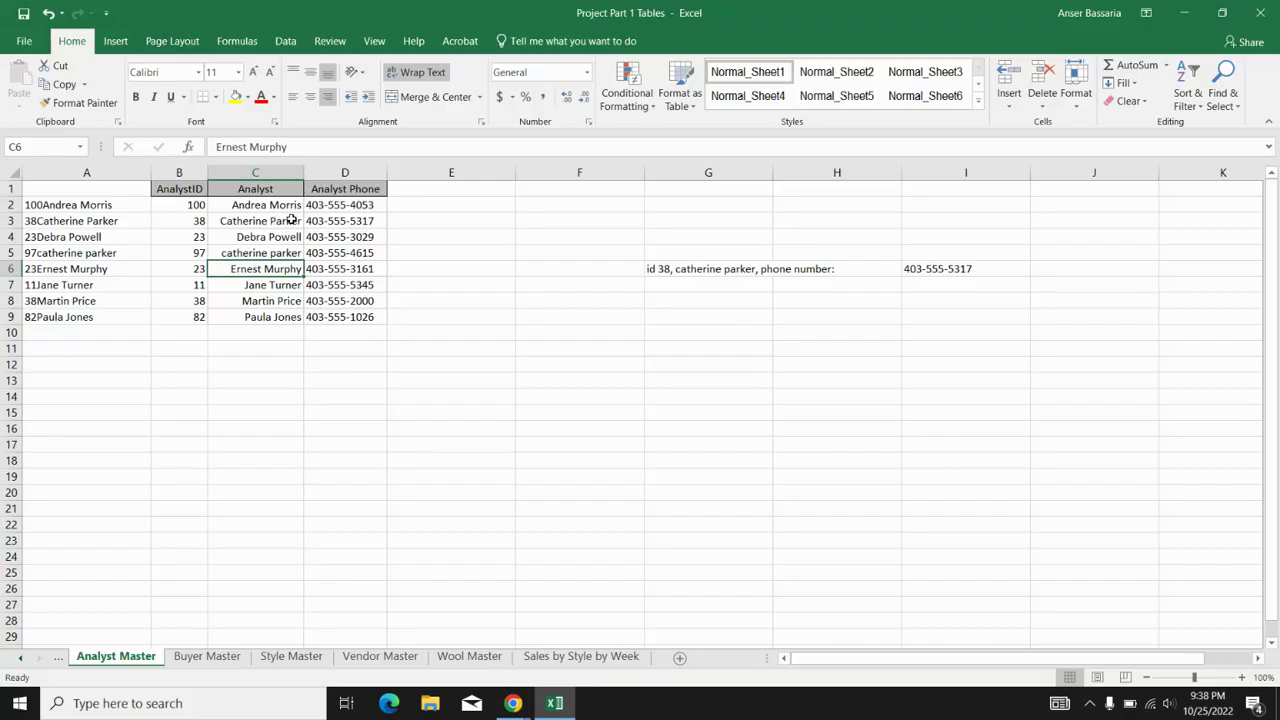
{"action": "left_click_drag", "start_coordinate": [291, 220], "coordinate": [309, 255]}
{"action": "left_click", "coordinate": [290, 255]}
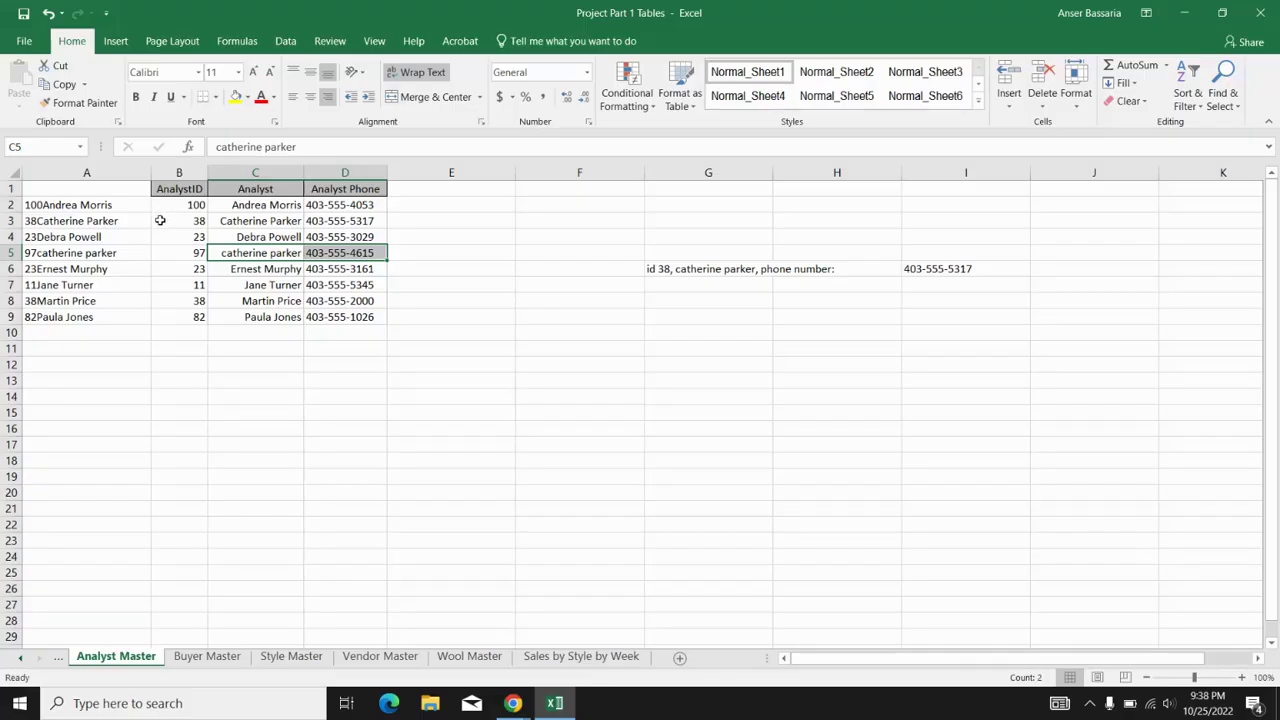
{"action": "left_click", "coordinate": [160, 220]}
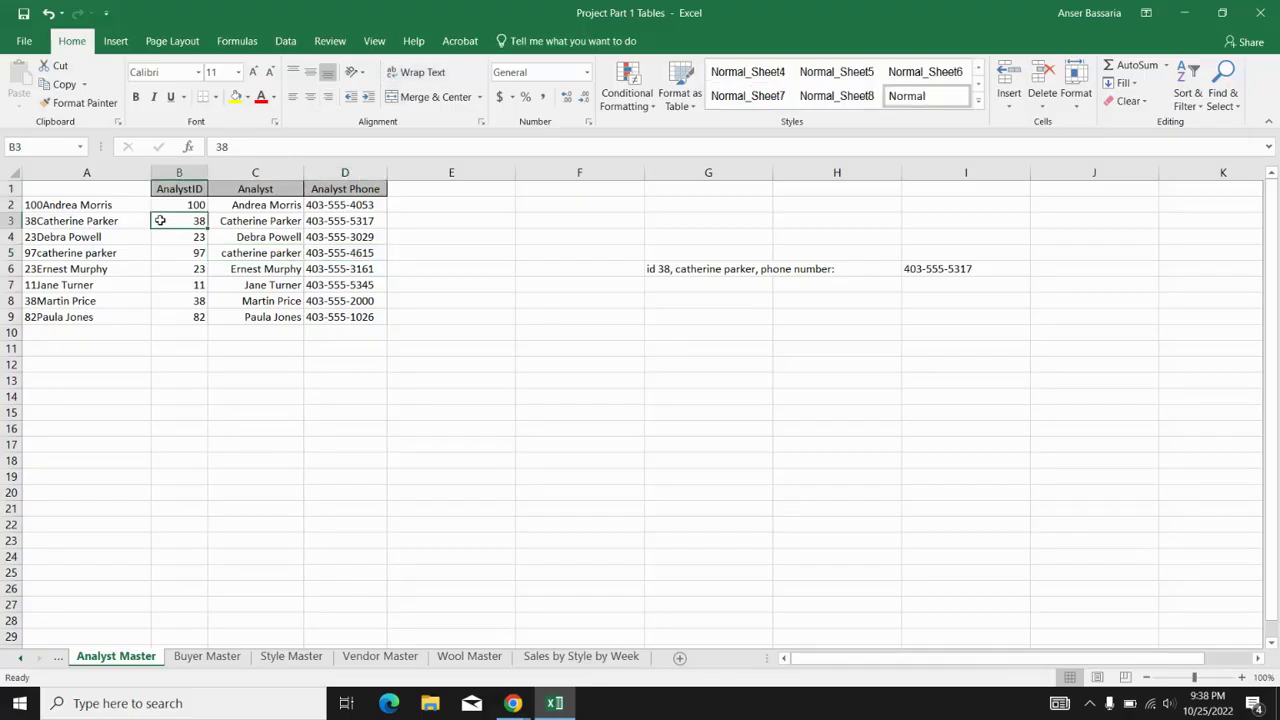
{"action": "left_click", "coordinate": [182, 298]}
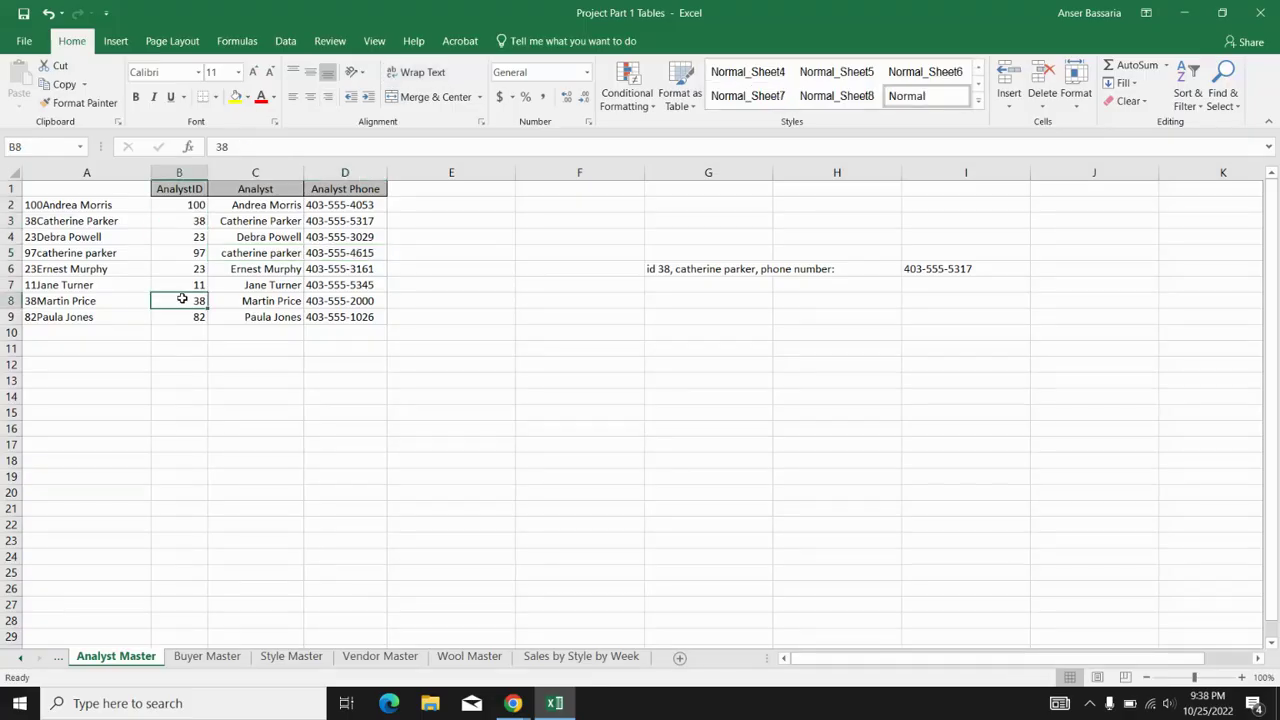
{"action": "left_click", "coordinate": [663, 272]}
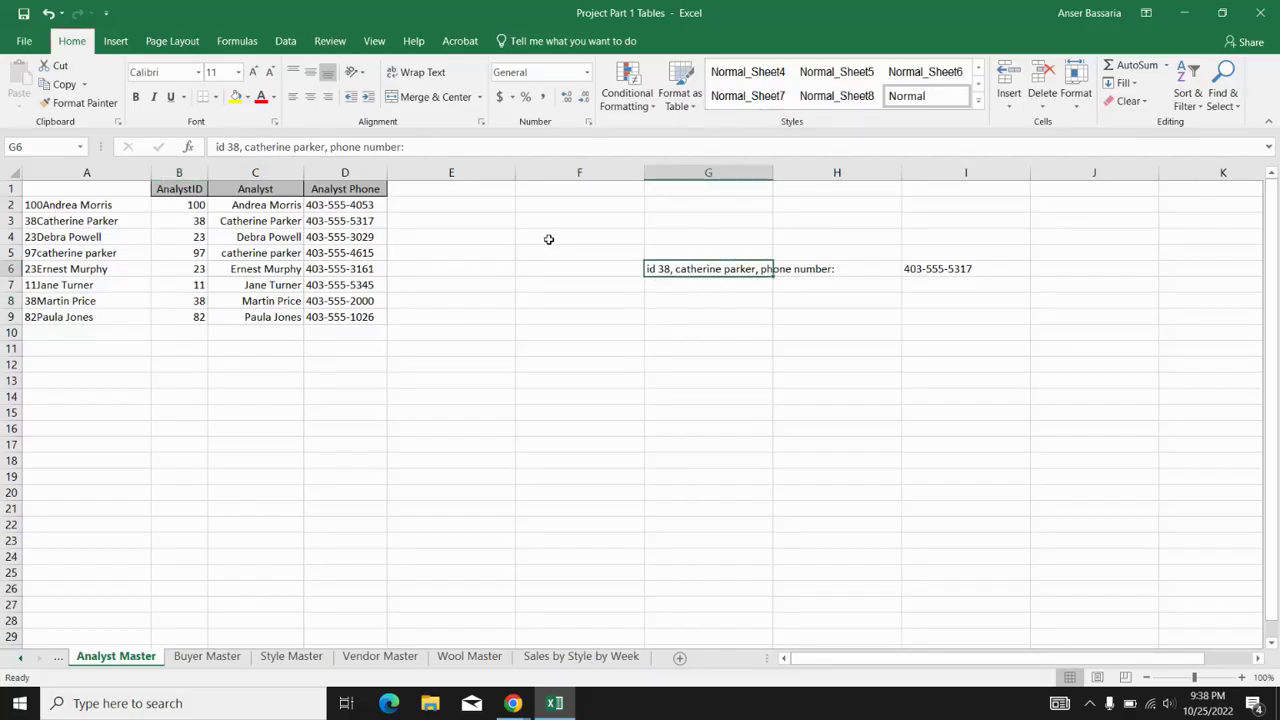
{"action": "left_click", "coordinate": [179, 221]}
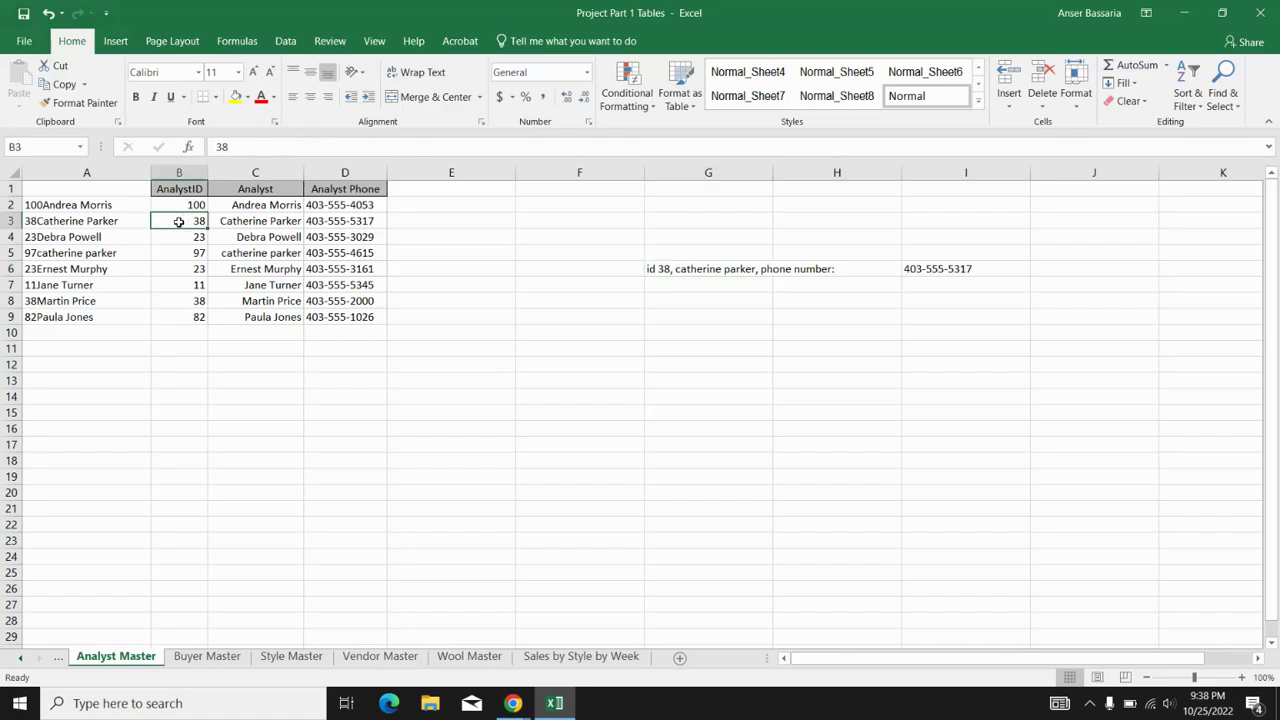
{"action": "left_click", "coordinate": [245, 222]}
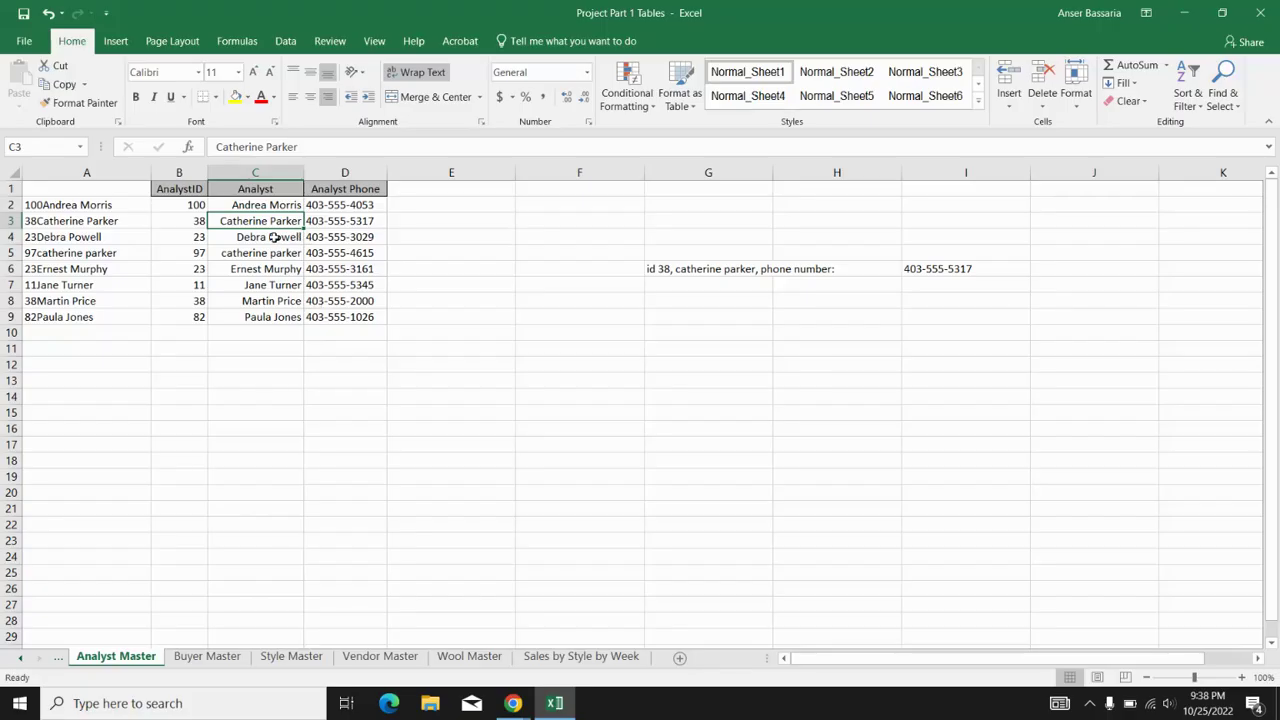
{"action": "mouse_move", "coordinate": [265, 213]}
{"action": "left_mouse_down"}
{"action": "mouse_move", "coordinate": [266, 292]}
{"action": "mouse_move", "coordinate": [263, 206]}
{"action": "mouse_move", "coordinate": [258, 220]}
{"action": "left_mouse_up"}
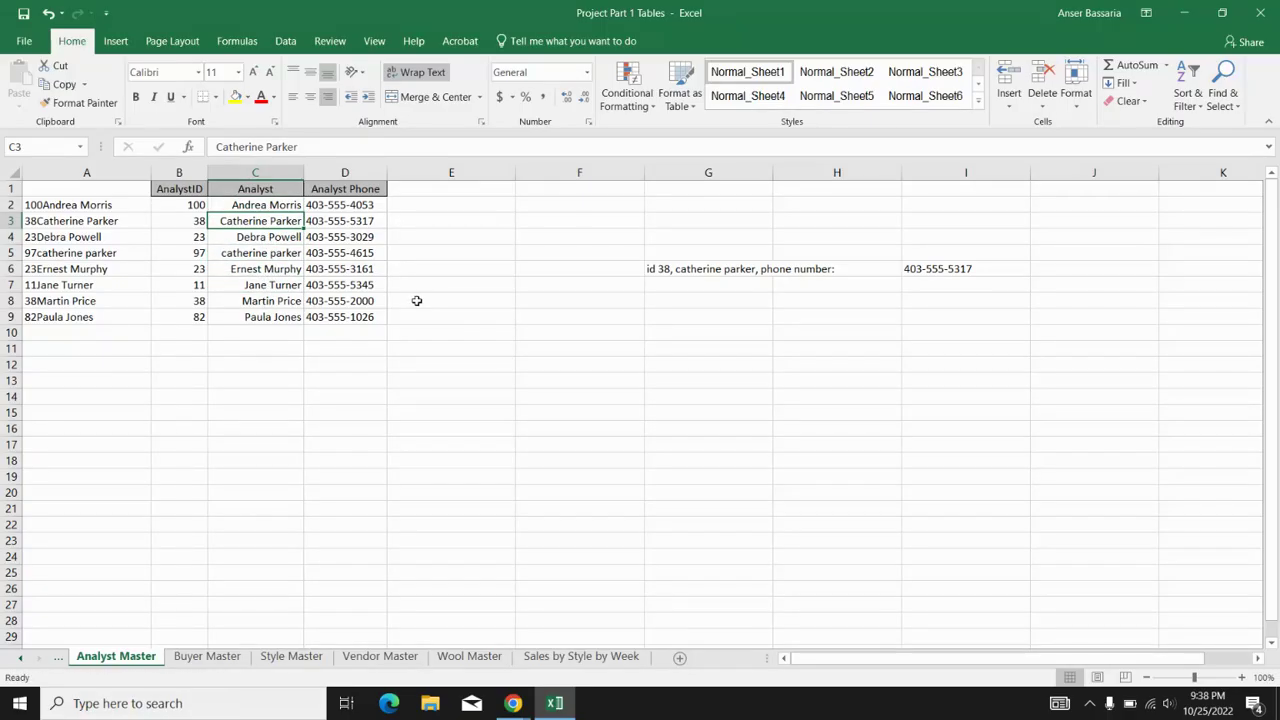